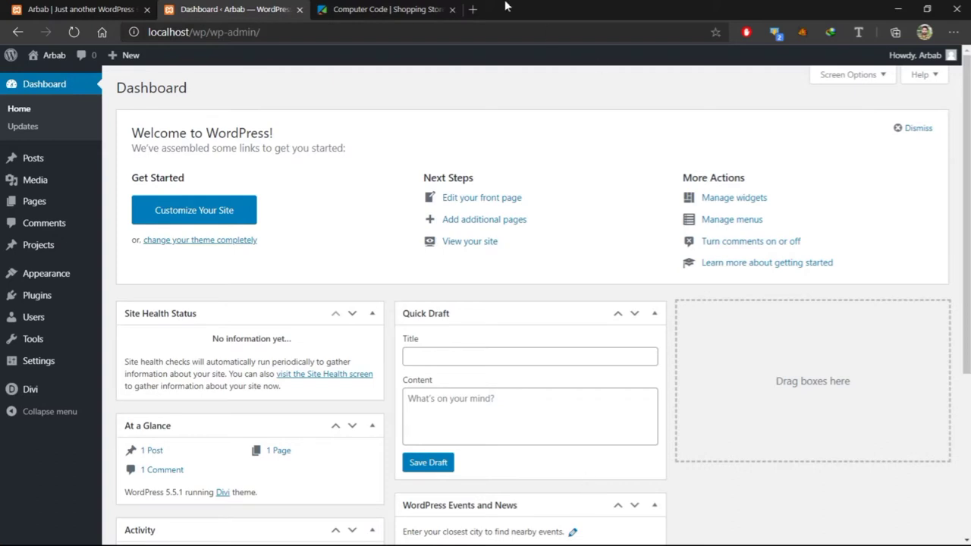
# Switch to the 'Computer Code | Shopping Store' tab to view the storefront and its chat widget
pyautogui.click(442, 6)
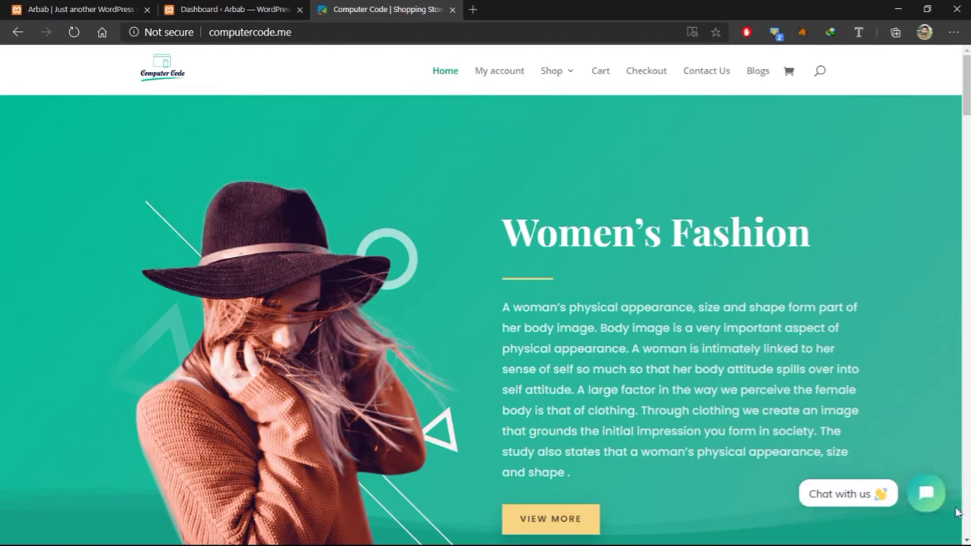
# Send 'hi' through the store's chat bubble, see the auto-reply, and return to the WordPress Dashboard
pyautogui.click(926, 497)
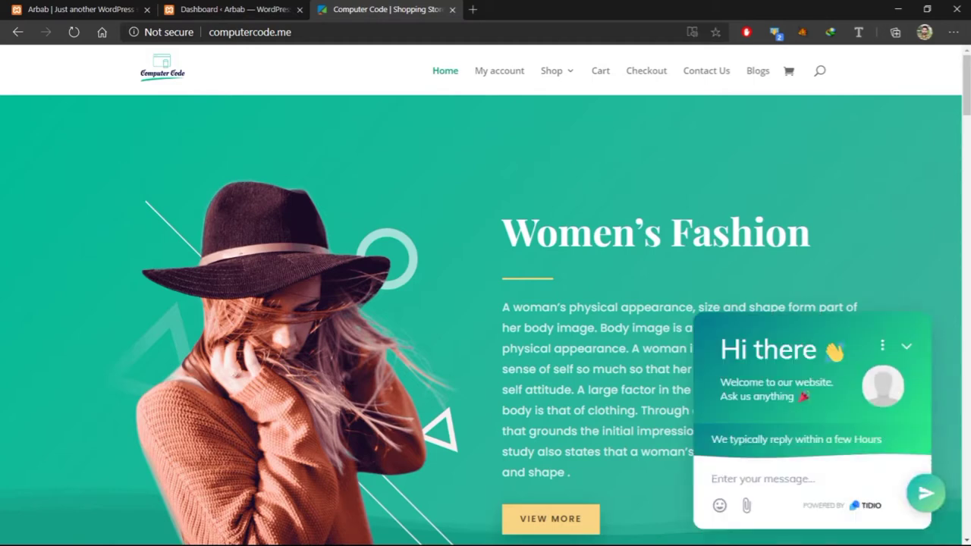
pyautogui.write('hi')
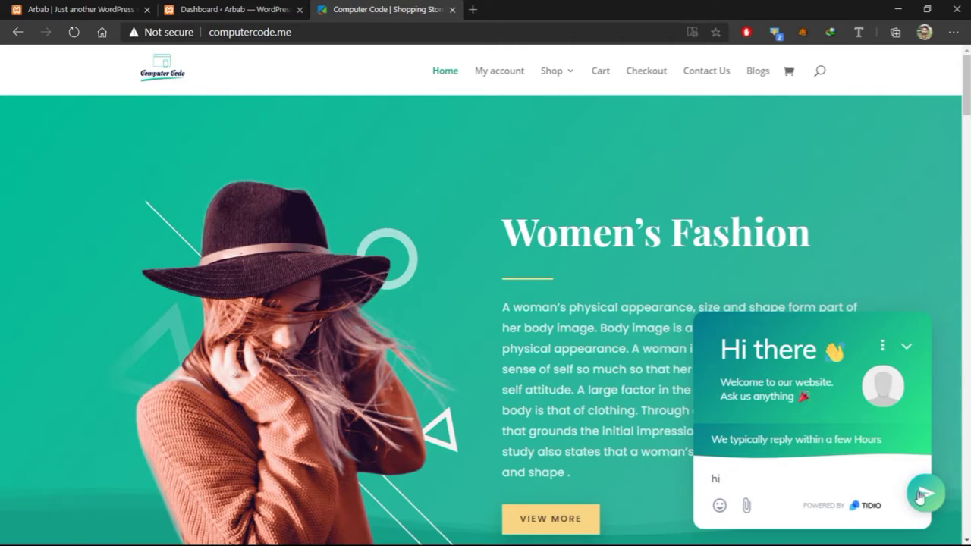
pyautogui.click(929, 493)
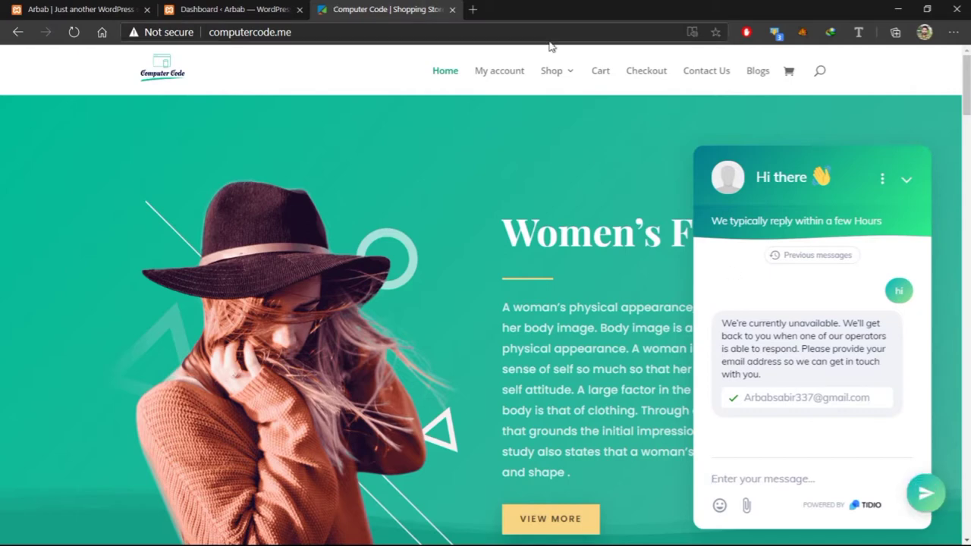
pyautogui.click(194, 7)
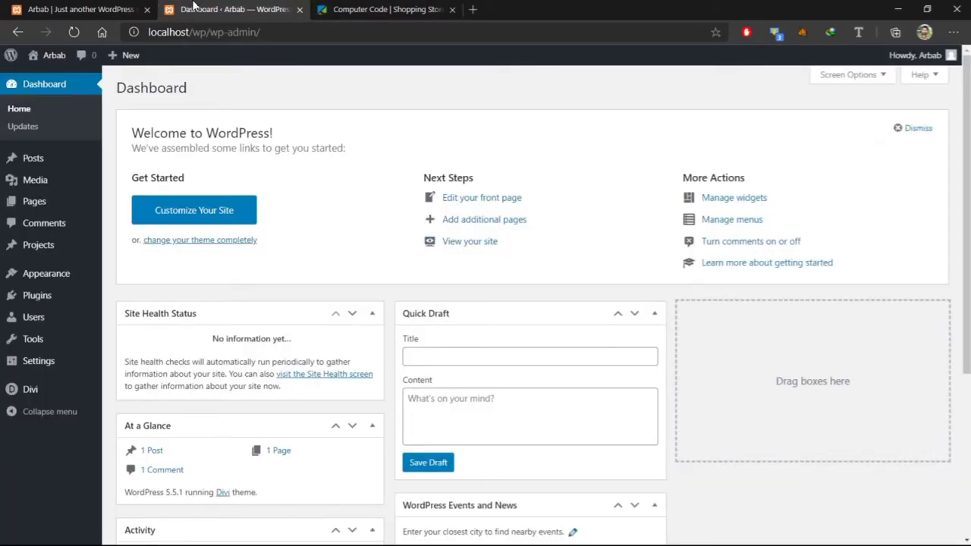
# Search Plugins > Add New for 'tidio' to list the WP Live Chat – Tidio plugin
pyautogui.click(42, 298)
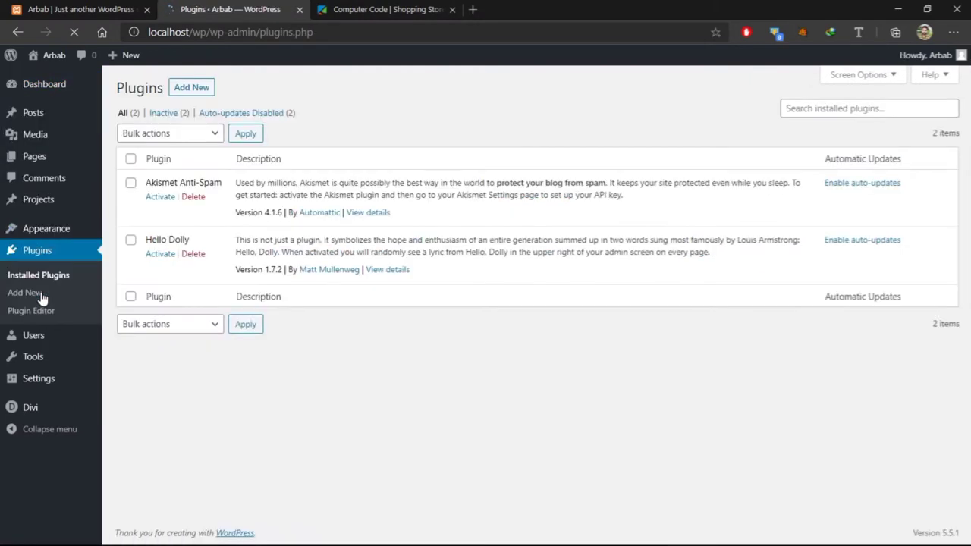
pyautogui.click(187, 91)
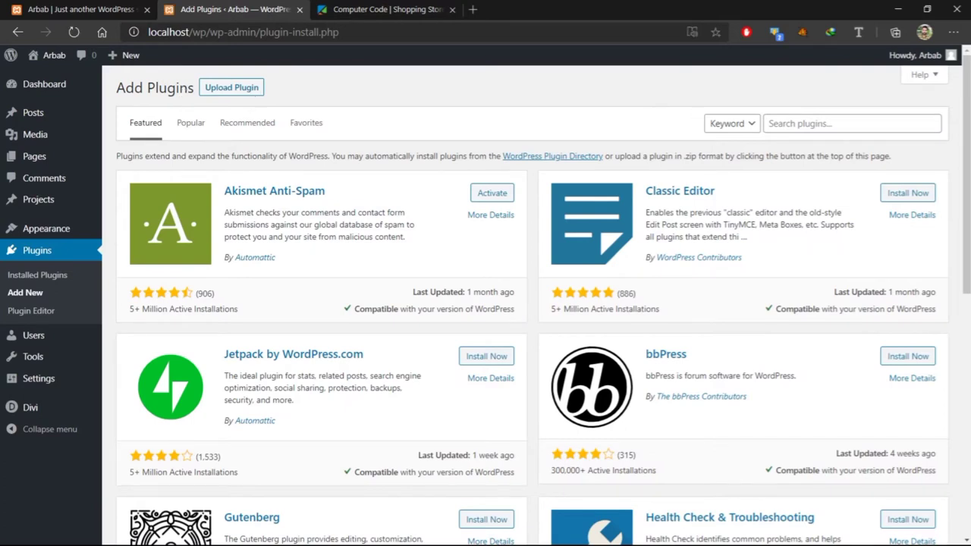
pyautogui.click(845, 120)
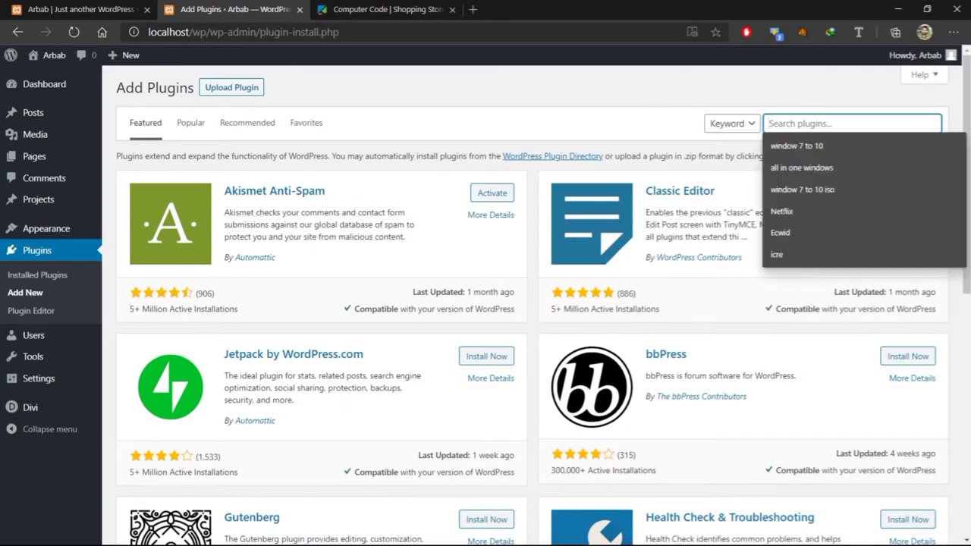
pyautogui.write('te')
pyautogui.press('BackSpace')
pyautogui.press('BackSpace')
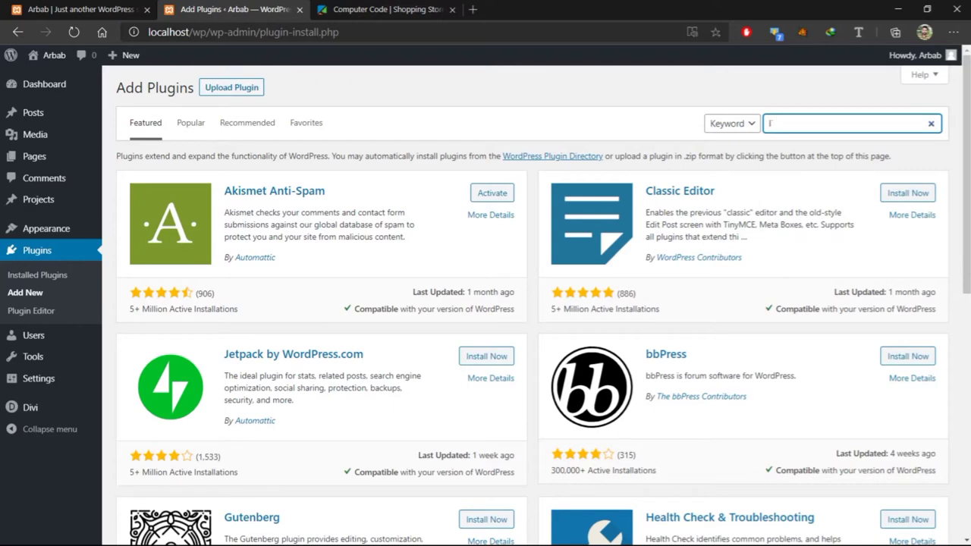
pyautogui.write('tidio')
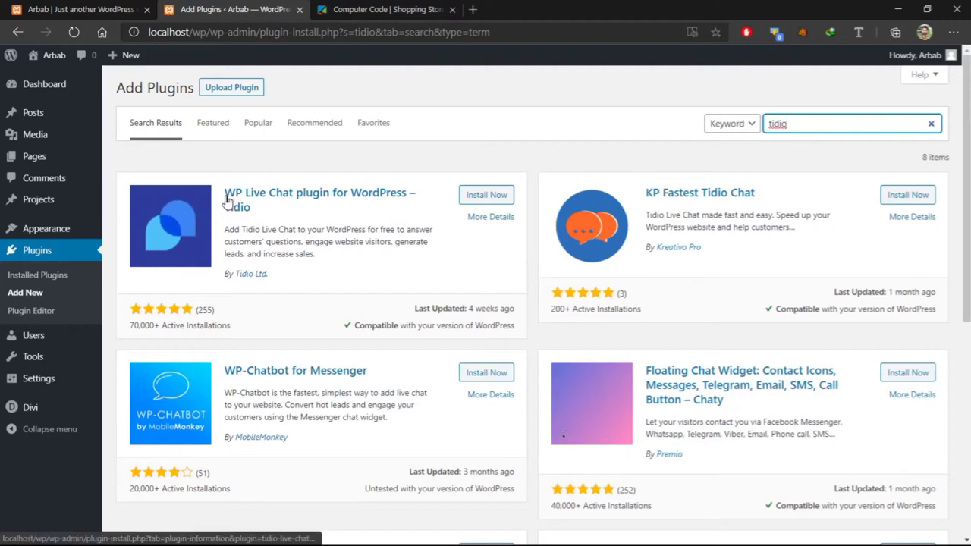
# Review the WP Live Chat – Tidio plugin's details and screenshots, then install it
pyautogui.moveTo(226, 199); pyautogui.dragTo(287, 214)
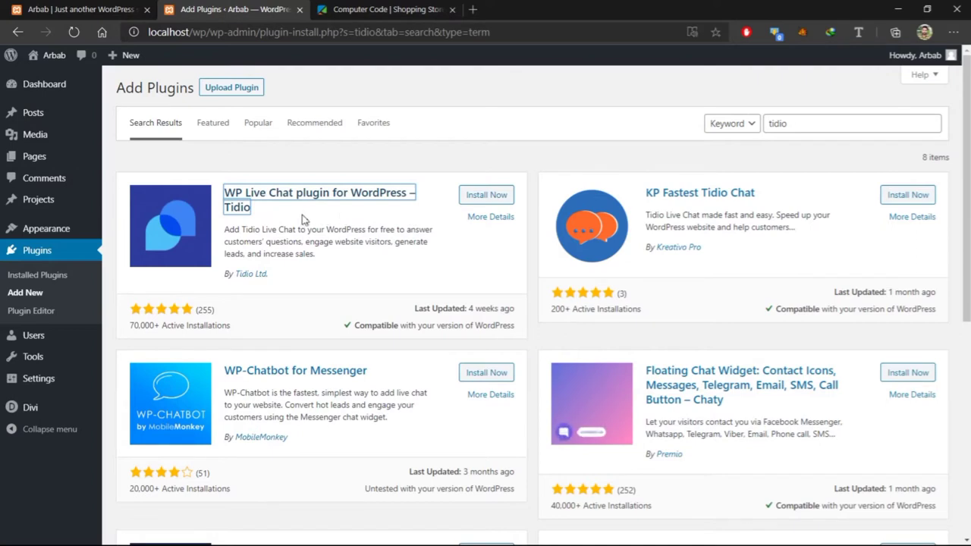
pyautogui.click(261, 200)
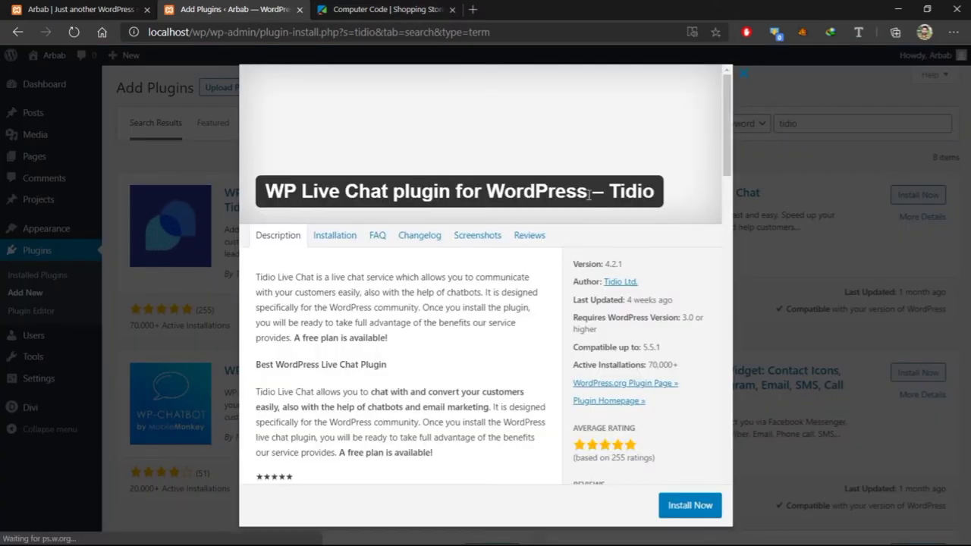
pyautogui.scroll(-3, 589, 197)
pyautogui.scroll(3, 589, 198)
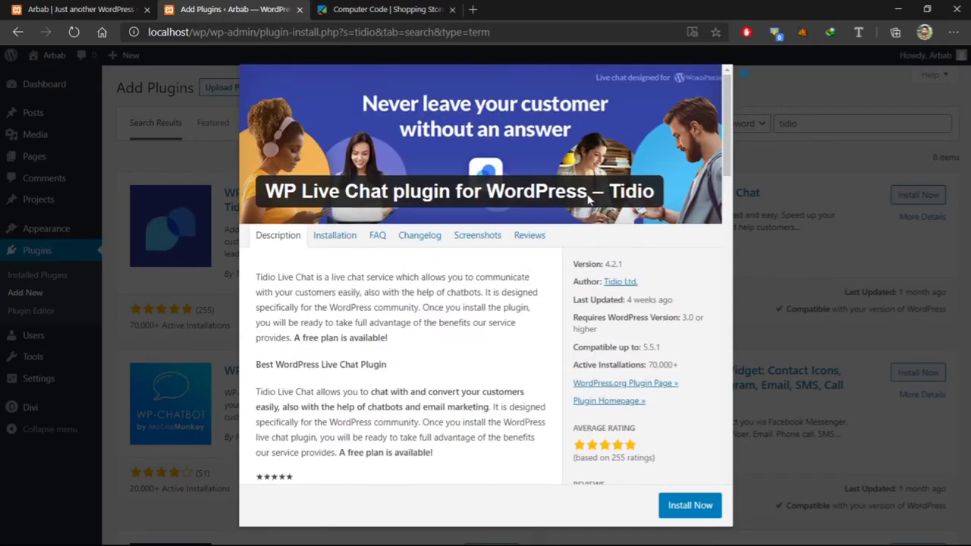
pyautogui.click(478, 237)
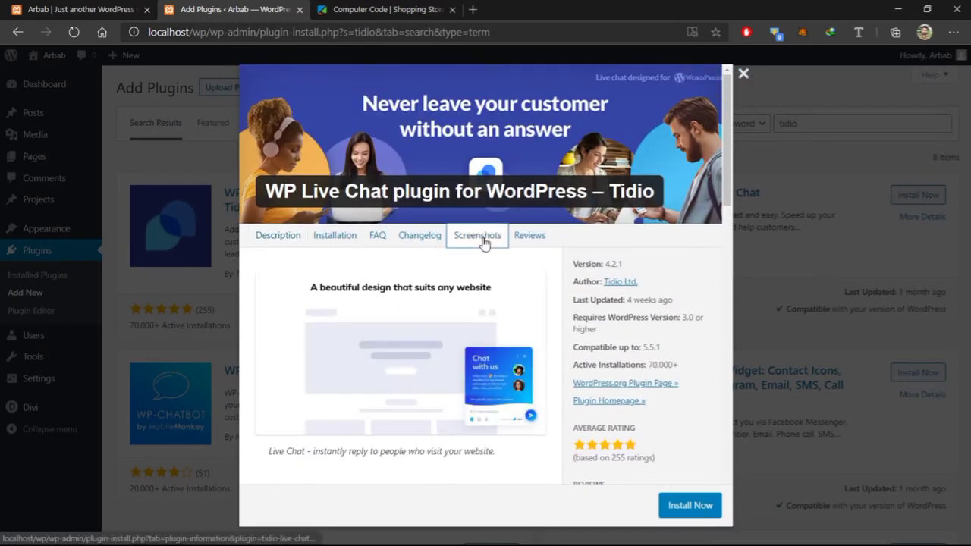
pyautogui.click(690, 506)
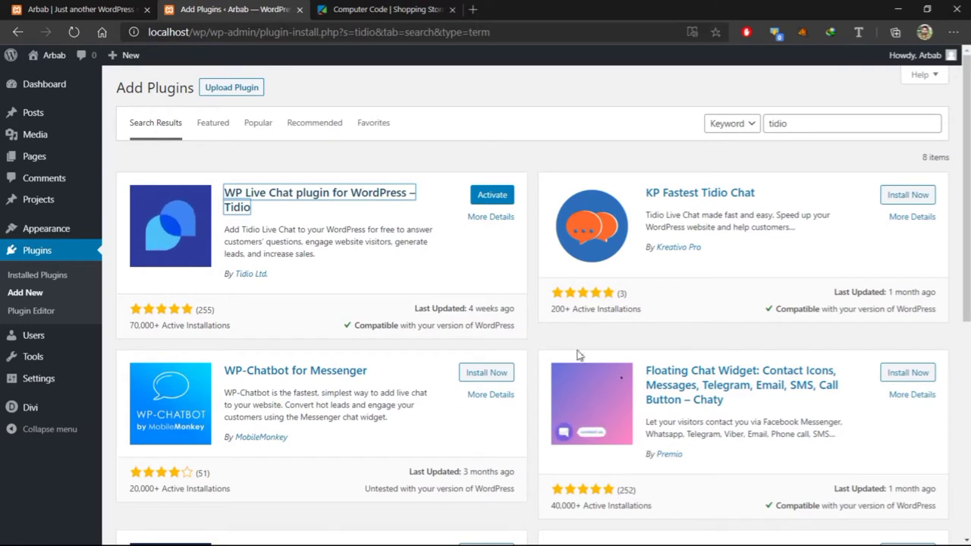
# Activate the Tidio plugin and open the Tidio Chat page from the admin sidebar
pyautogui.click(493, 195)
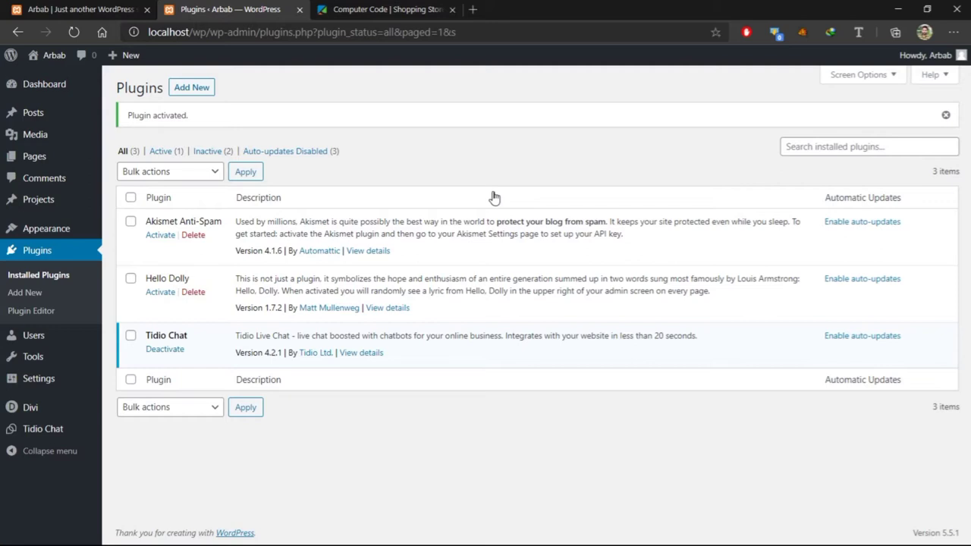
pyautogui.moveTo(46, 411)
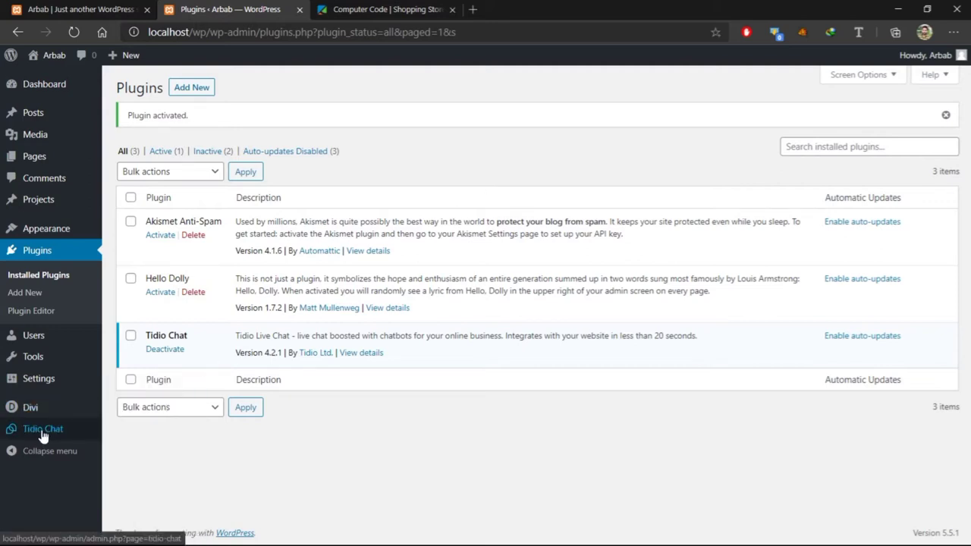
pyautogui.click(43, 430)
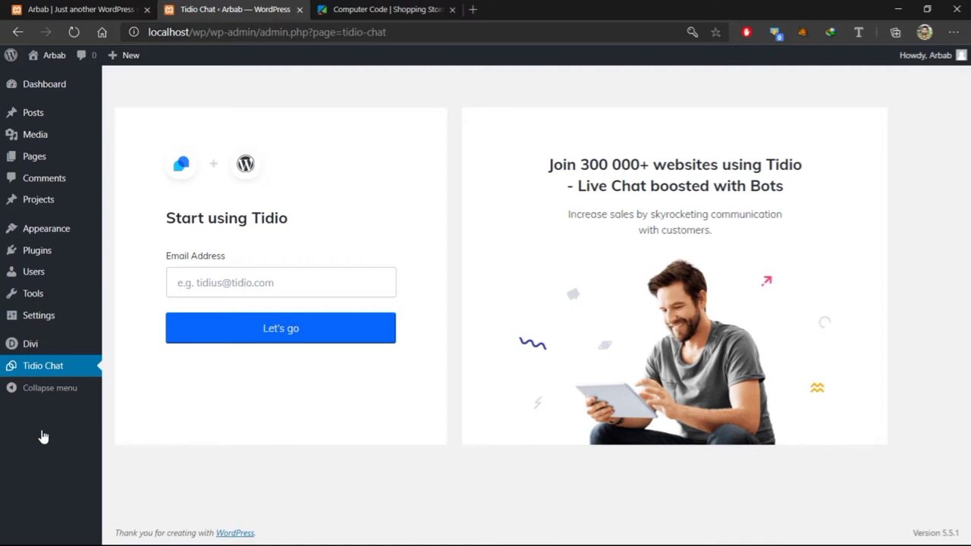
# Sign up for Tidio with the saved autofill email address via Let's go
pyautogui.click(258, 282)
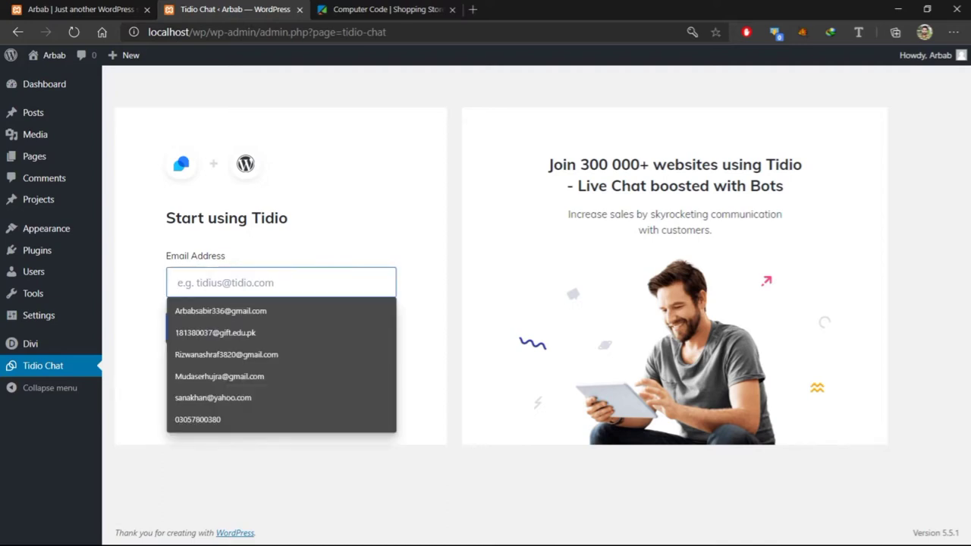
pyautogui.click(234, 311)
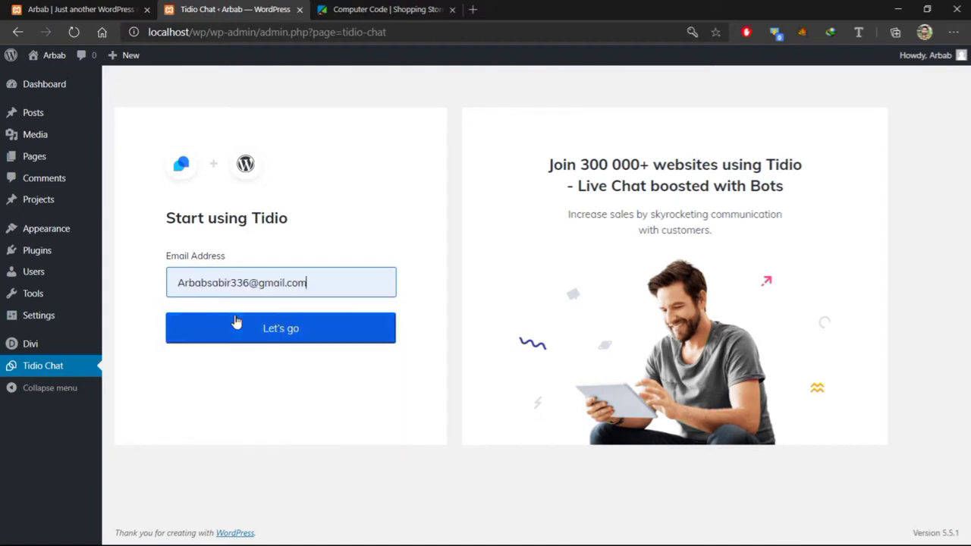
pyautogui.click(258, 334)
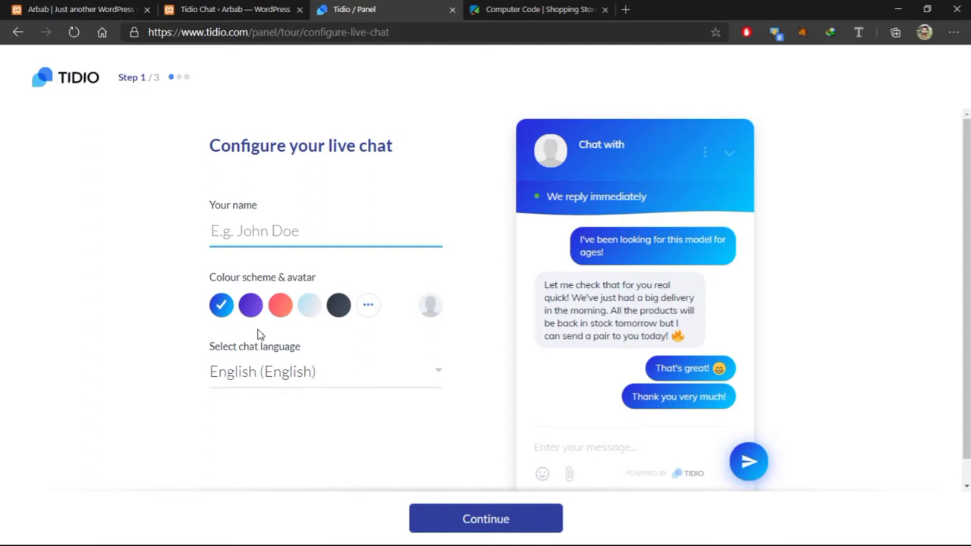
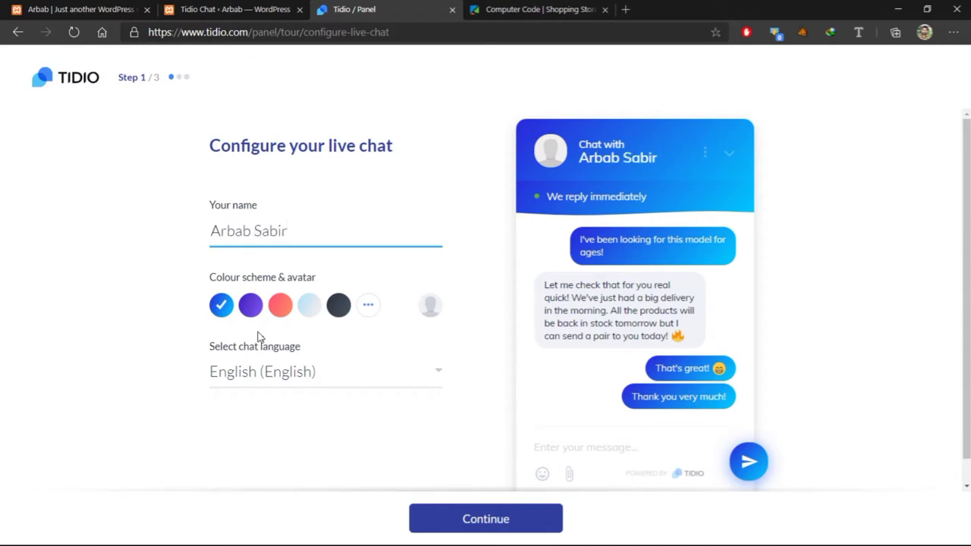
# Enter the user's name, check the WordPress site tabs, and return to the Tidio configuration
pyautogui.click(89, 6)
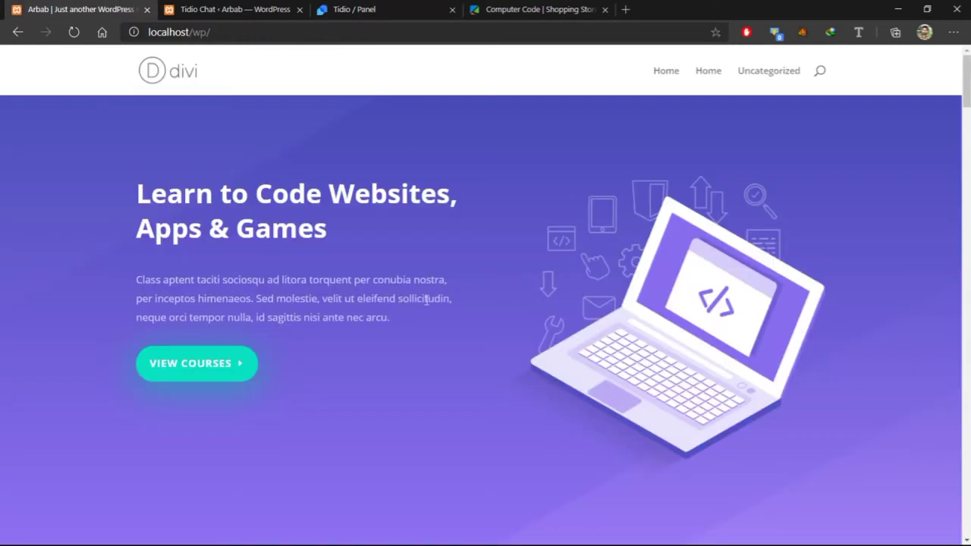
pyautogui.click(195, 8)
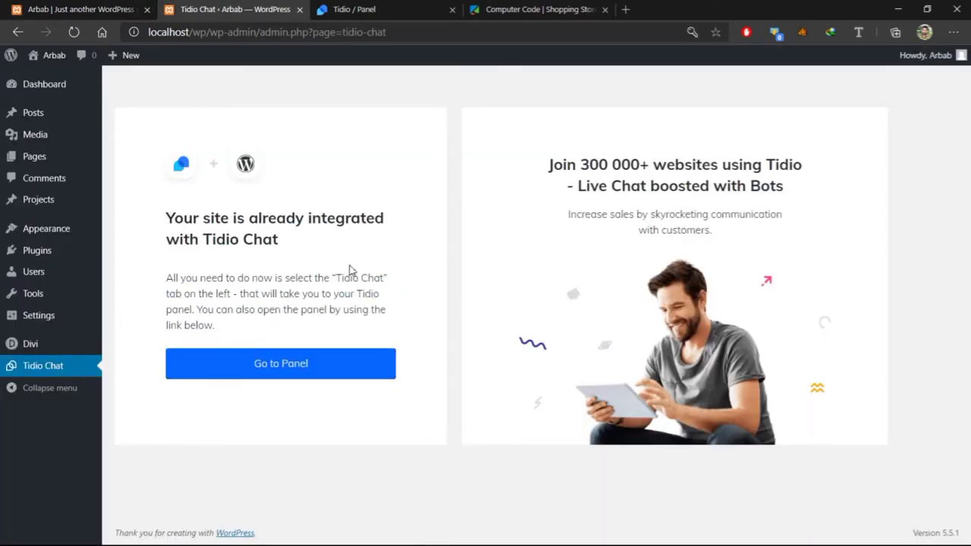
pyautogui.click(388, 7)
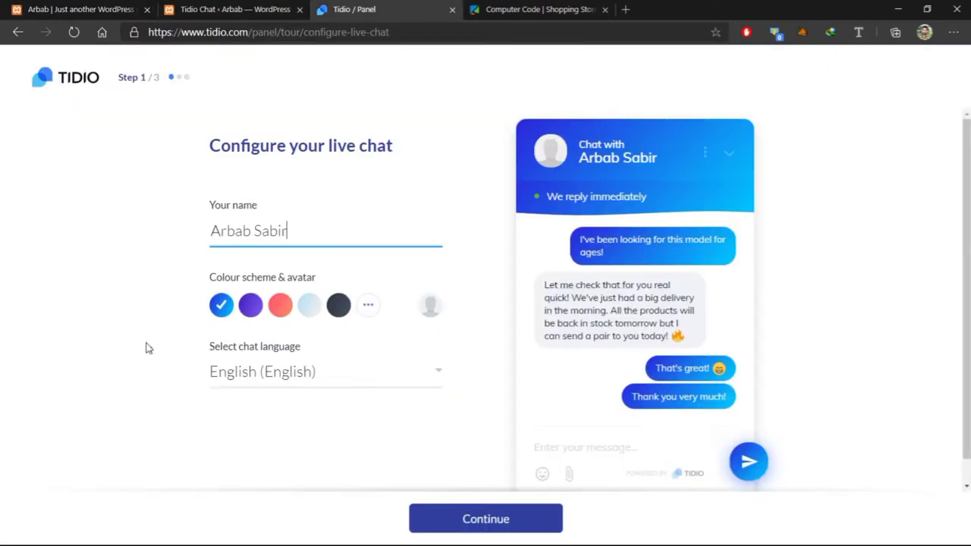
# Set the chat colour scheme to blue, keep English as the language, and continue
pyautogui.click(244, 310)
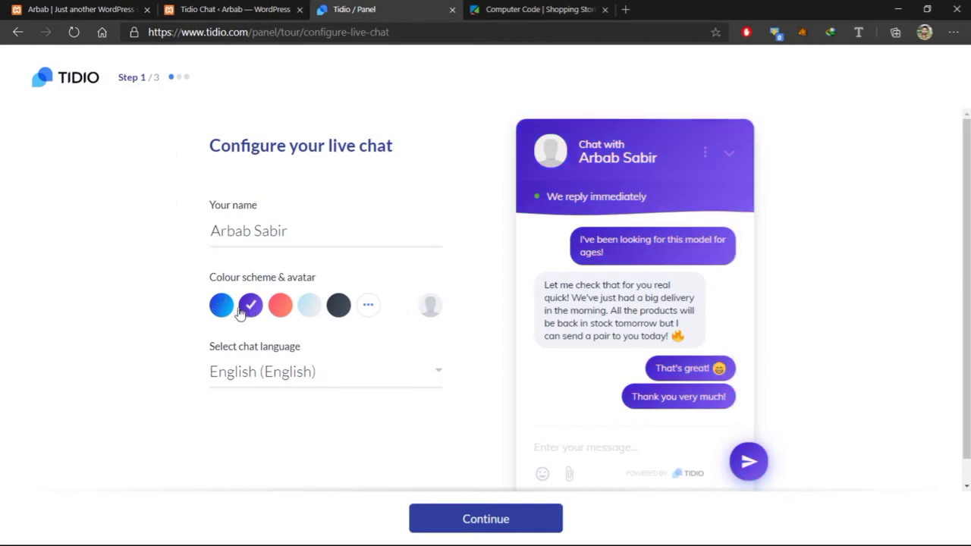
pyautogui.click(222, 306)
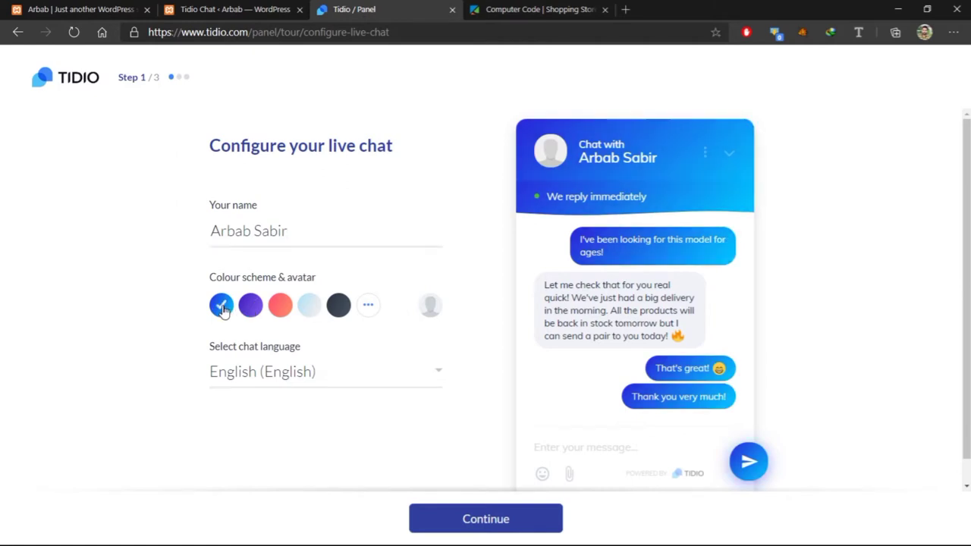
pyautogui.click(369, 306)
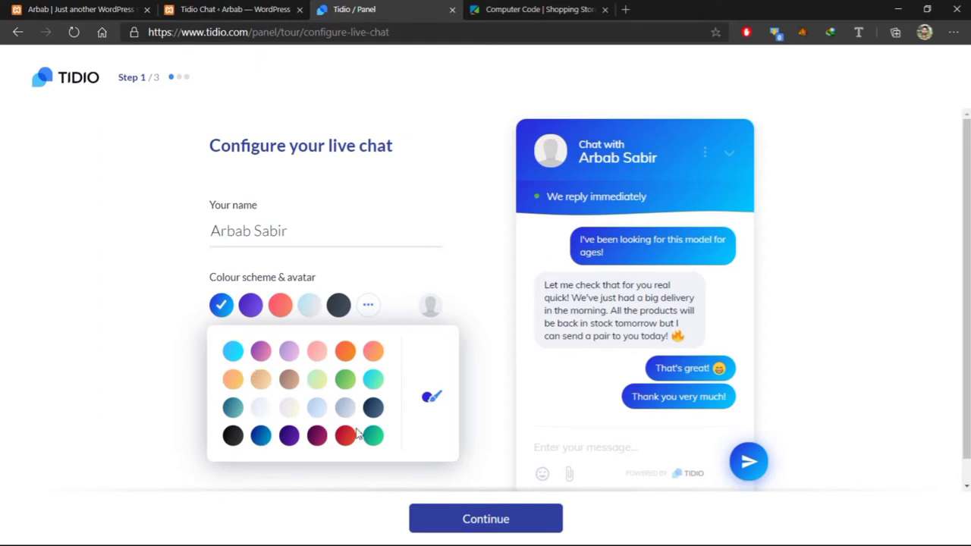
pyautogui.click(490, 292)
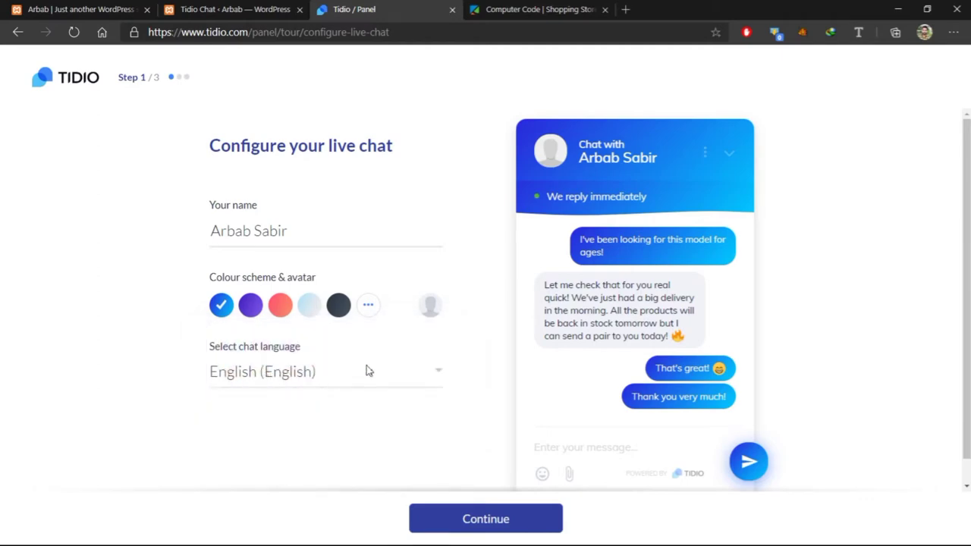
pyautogui.click(425, 370)
pyautogui.scroll(-1, 341, 144)
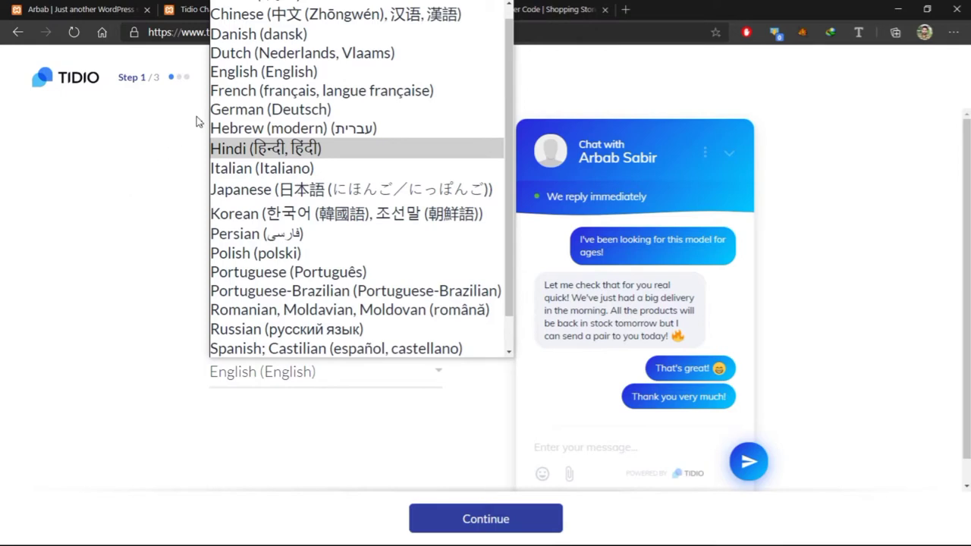
pyautogui.click(76, 191)
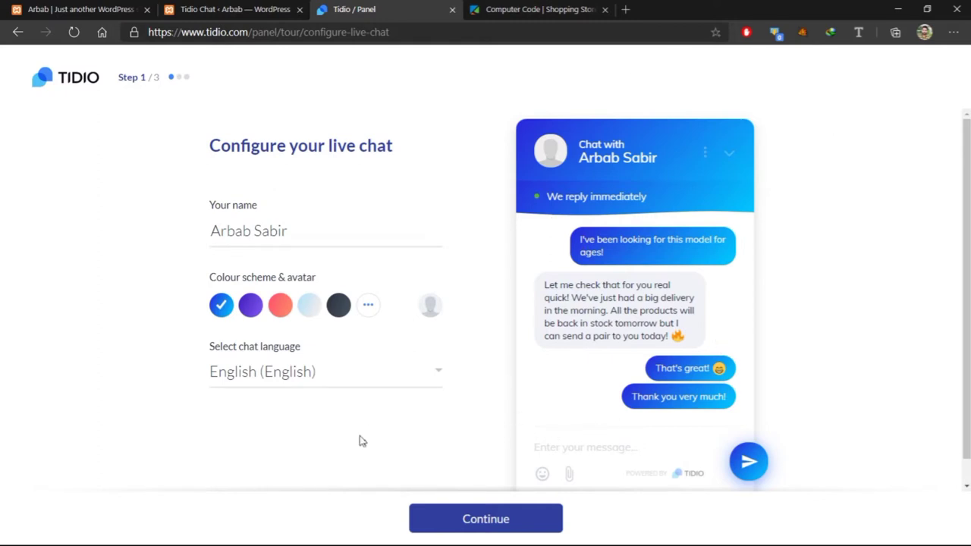
pyautogui.click(480, 522)
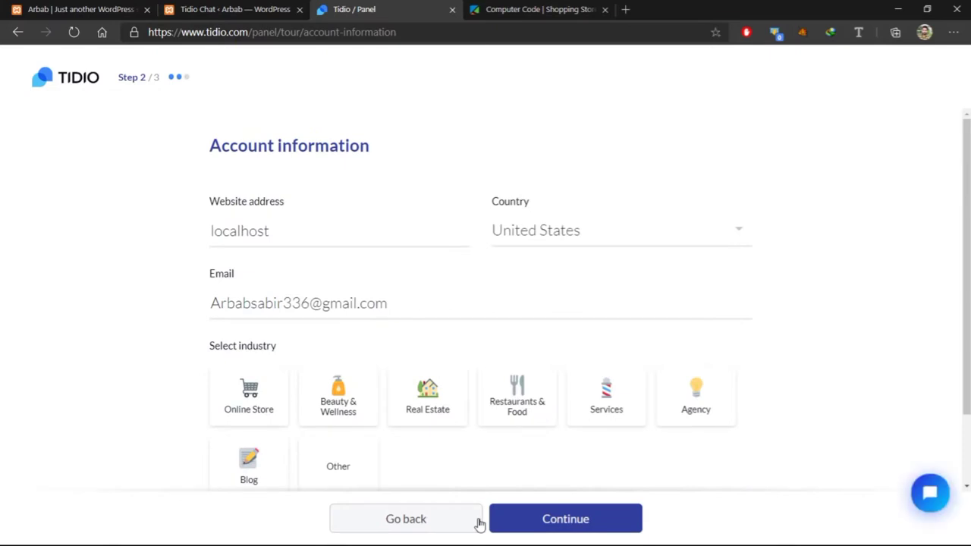
# Set the account country to Pakistan
pyautogui.click(558, 238)
pyautogui.press('p')
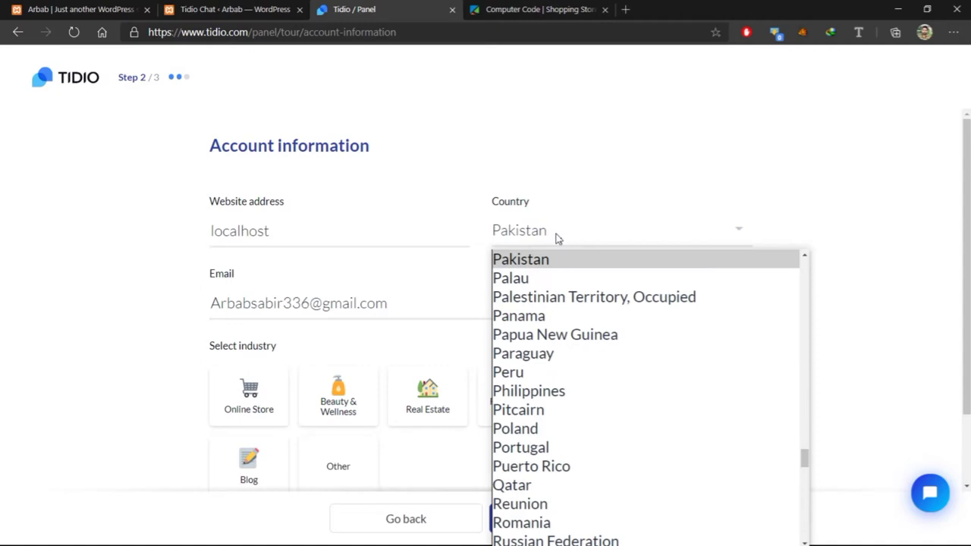
pyautogui.press('Return')
# Change the website address to 'localhost/Home.'
pyautogui.click(270, 230)
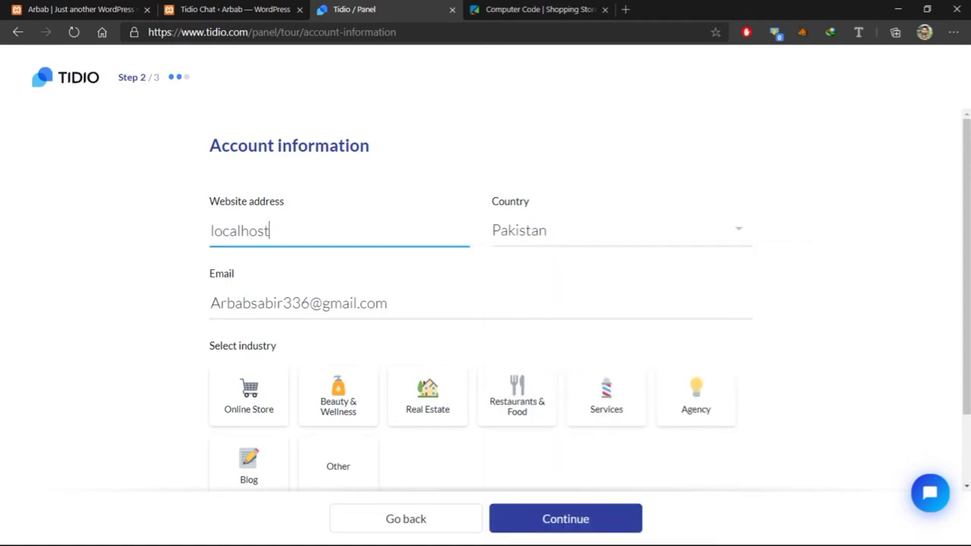
pyautogui.write('/')
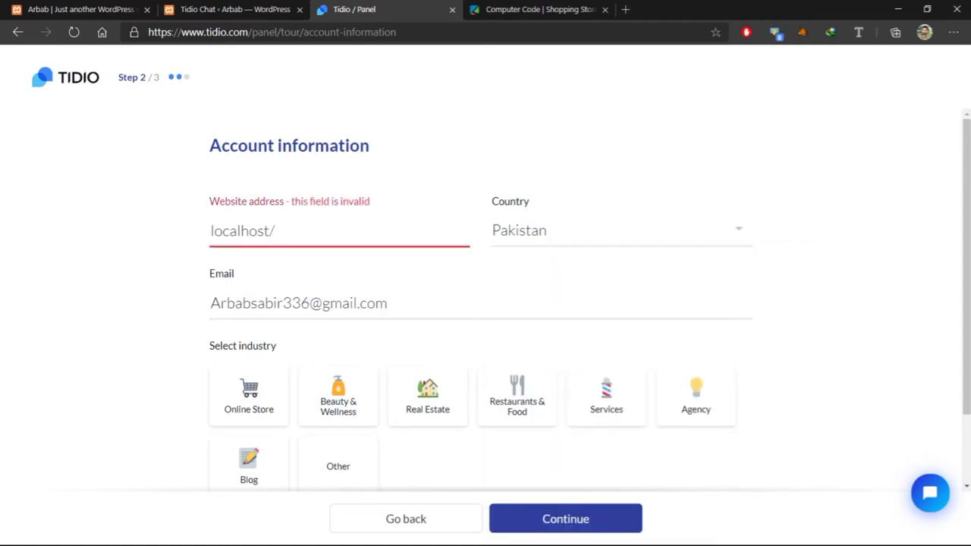
pyautogui.write('Hon')
pyautogui.write('e')
pyautogui.write('.')
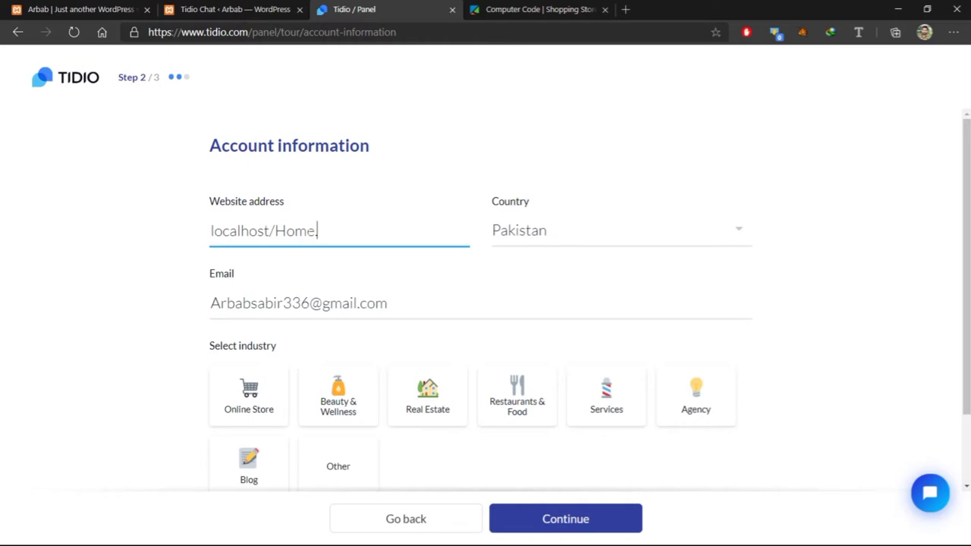
pyautogui.press('BackSpace')
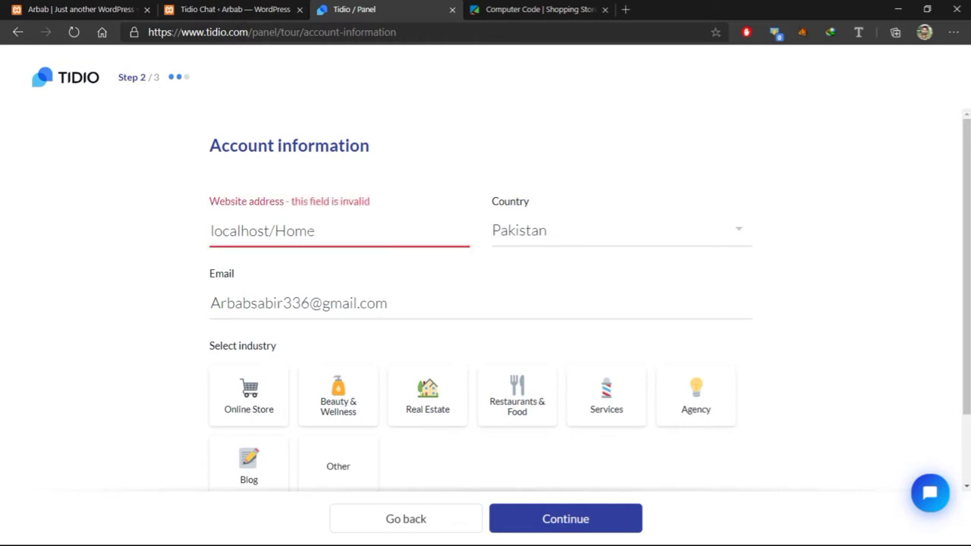
pyautogui.write('.')
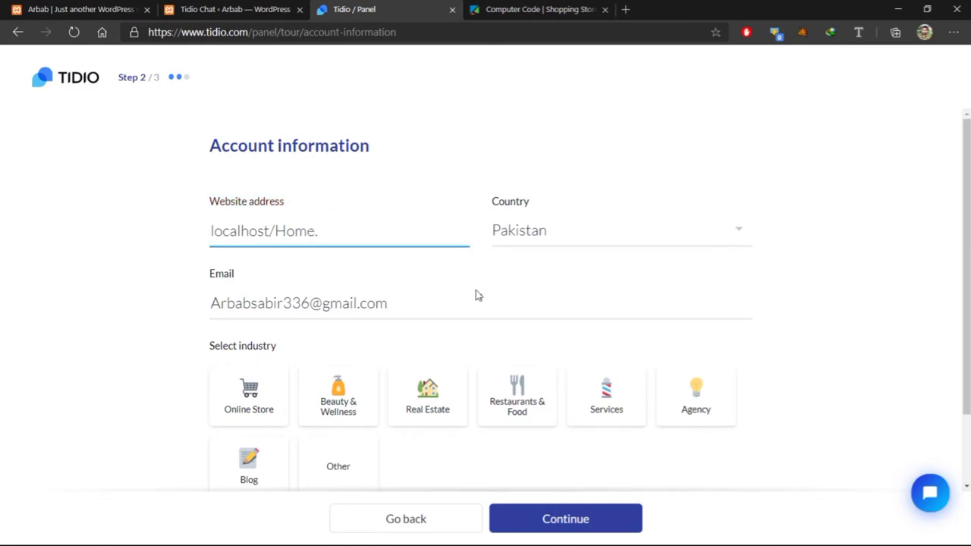
# Pick Other as the industry, accept the terms and privacy policy, and continue
pyautogui.scroll(-1, 478, 295)
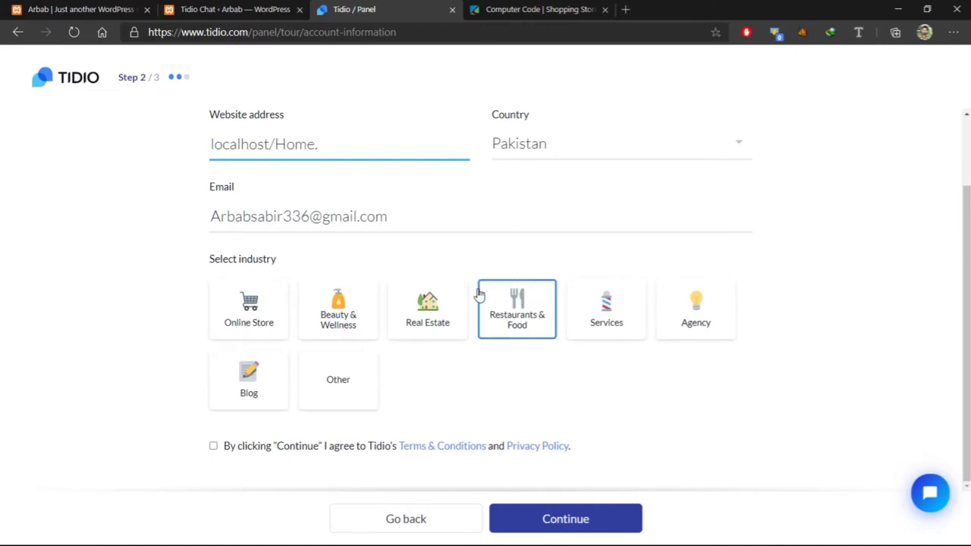
pyautogui.click(349, 365)
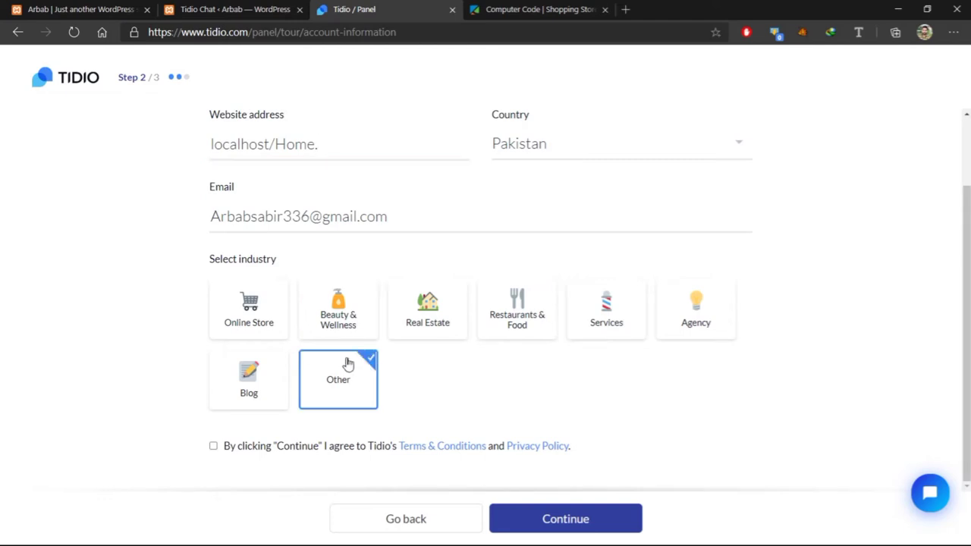
pyautogui.click(214, 446)
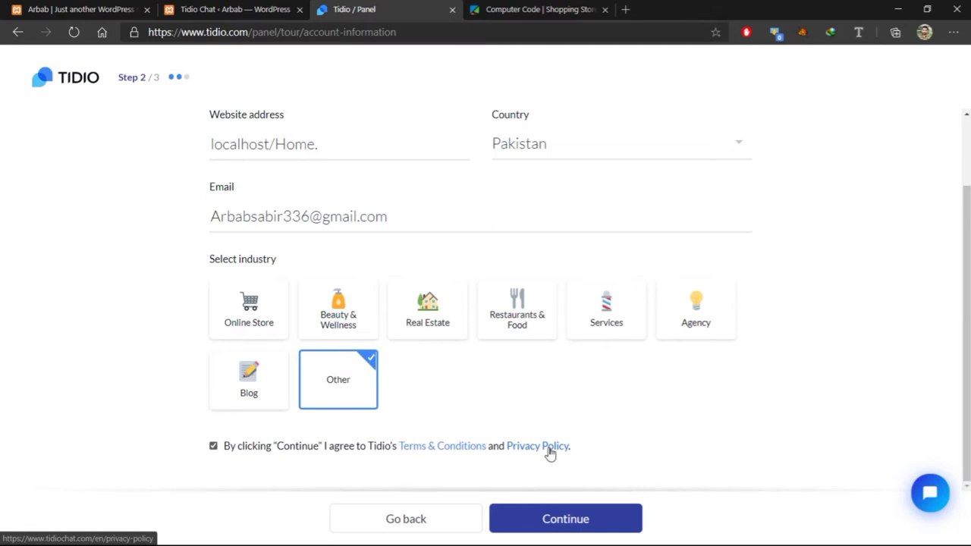
pyautogui.click(576, 519)
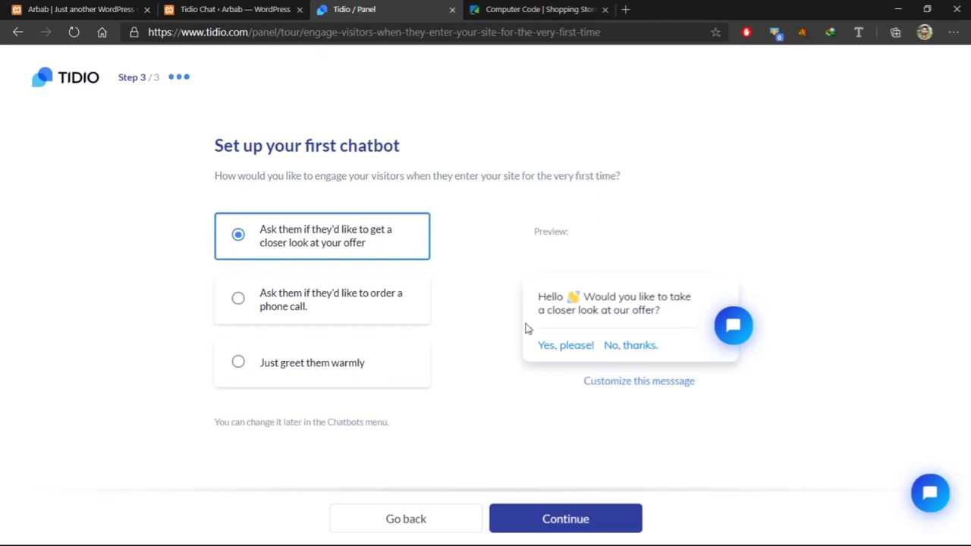
# Preview the phone-call and warm-greeting chatbots, then reselect the closer-look offer greeting
pyautogui.click(238, 298)
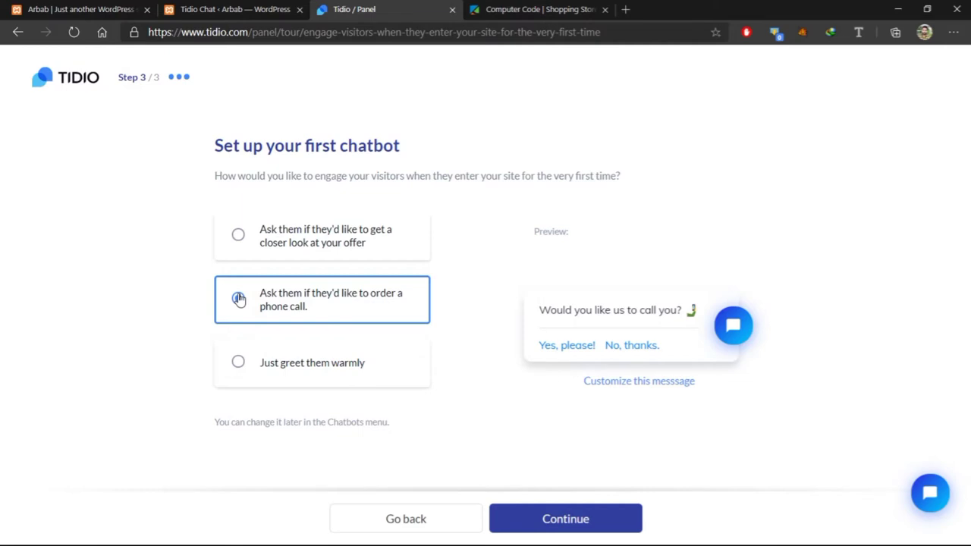
pyautogui.click(250, 364)
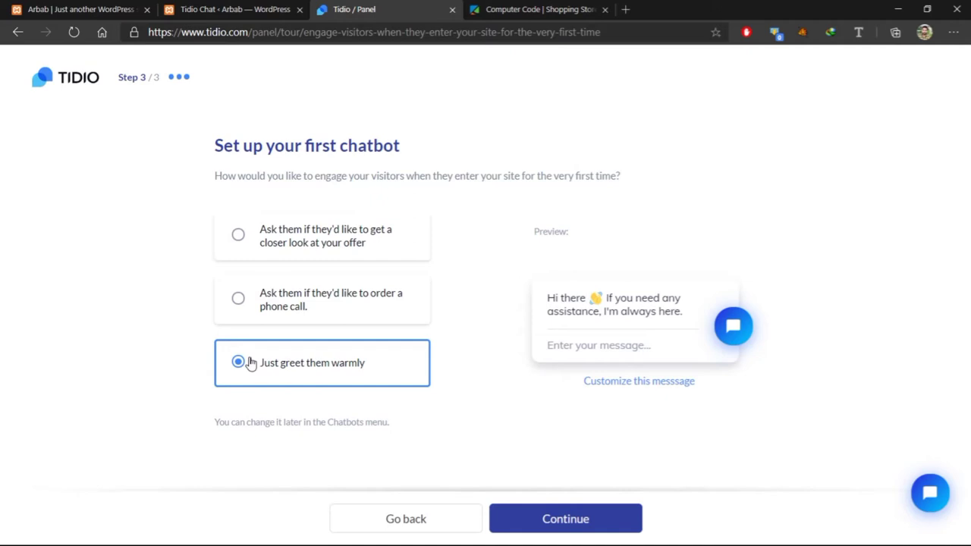
pyautogui.click(239, 236)
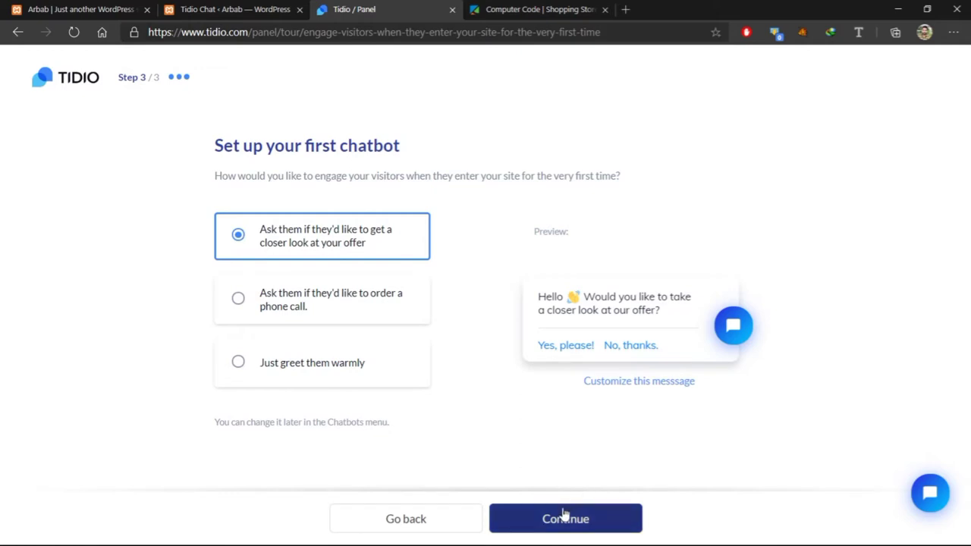
# Open the greeting message editor, save the message unchanged, and finish onboarding to the Dashboard
pyautogui.click(648, 383)
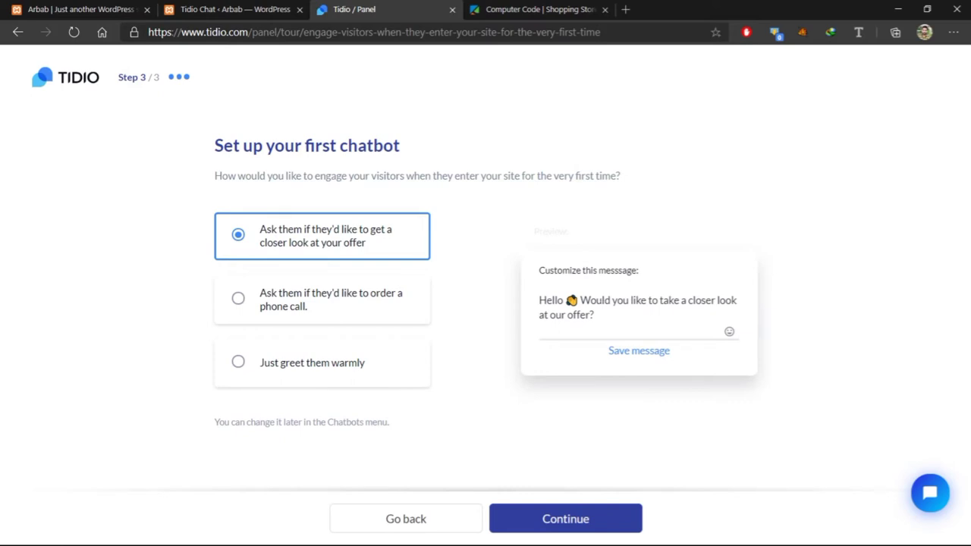
pyautogui.click(593, 315)
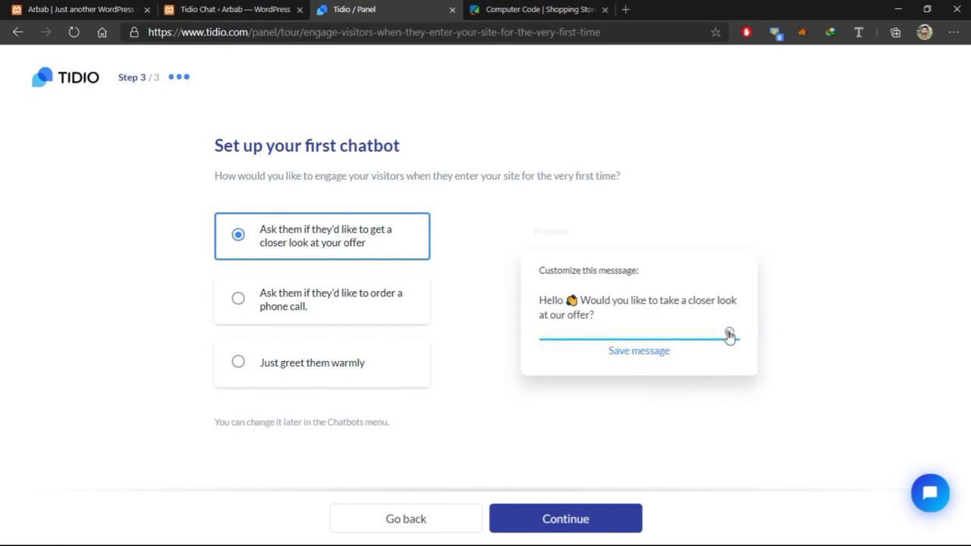
pyautogui.click(729, 336)
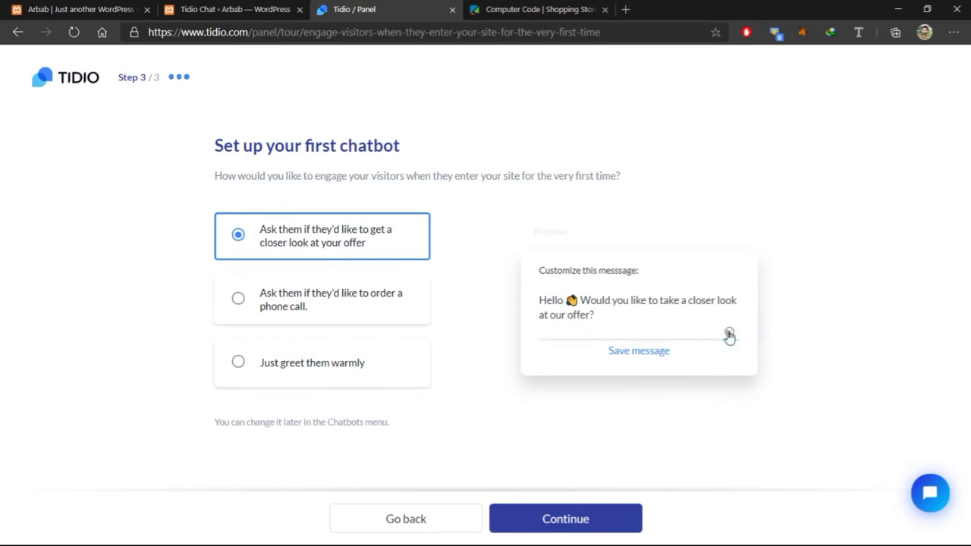
pyautogui.click(729, 335)
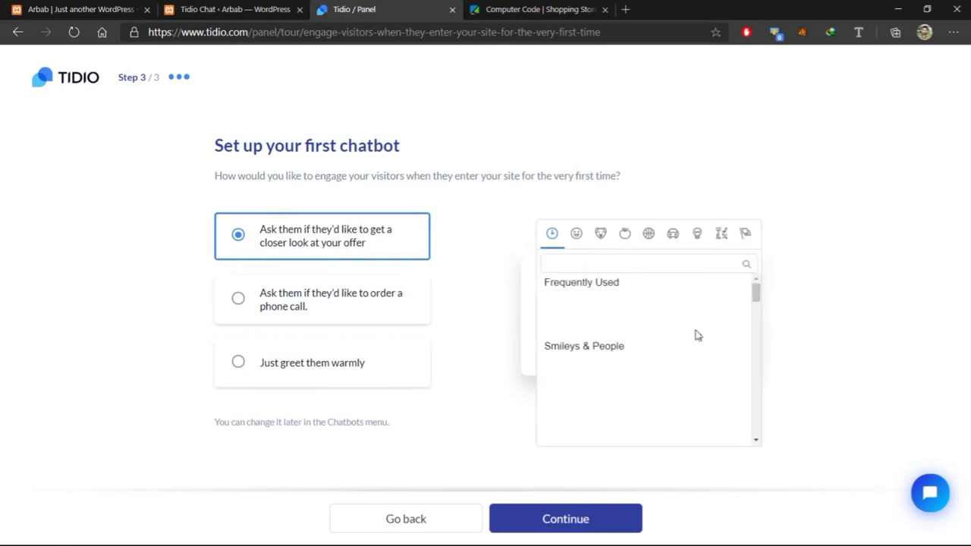
pyautogui.click(850, 283)
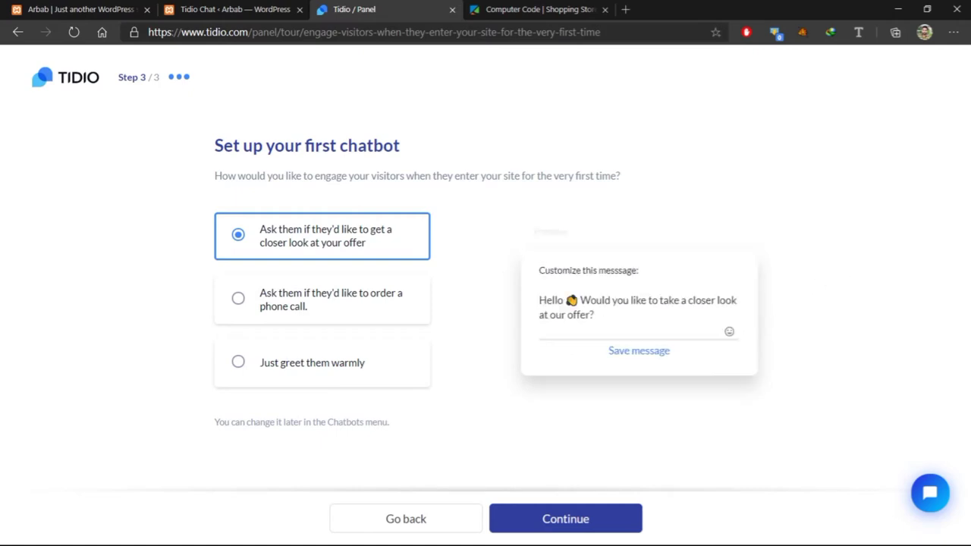
pyautogui.click(633, 354)
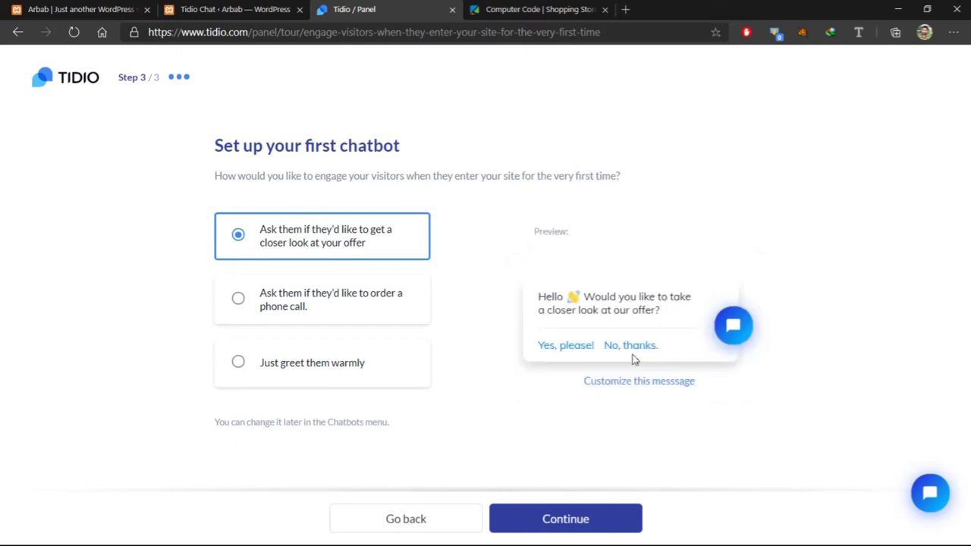
pyautogui.click(578, 513)
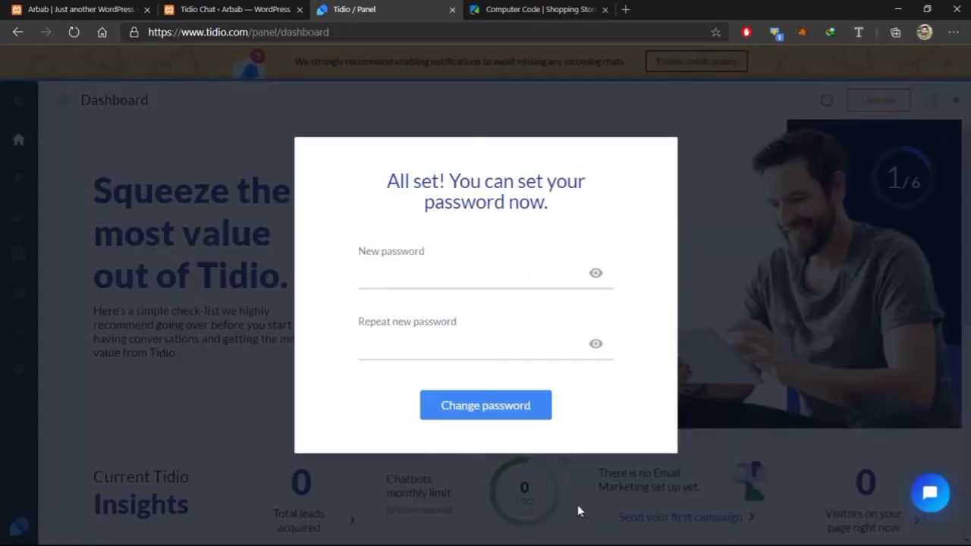
# Set and confirm a new Tidio account password, declining Edge's save offer and closing the confirmation
pyautogui.click(455, 273)
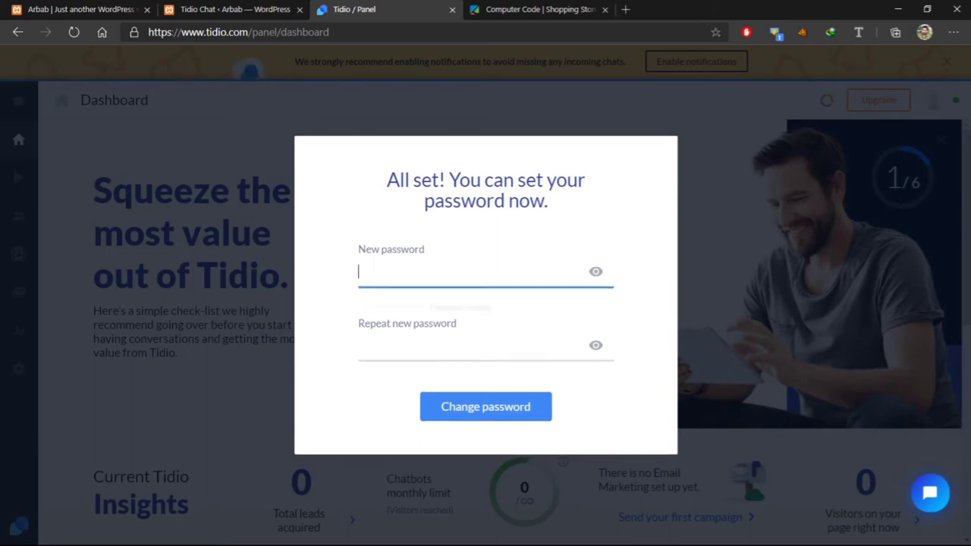
pyautogui.write('••••••')
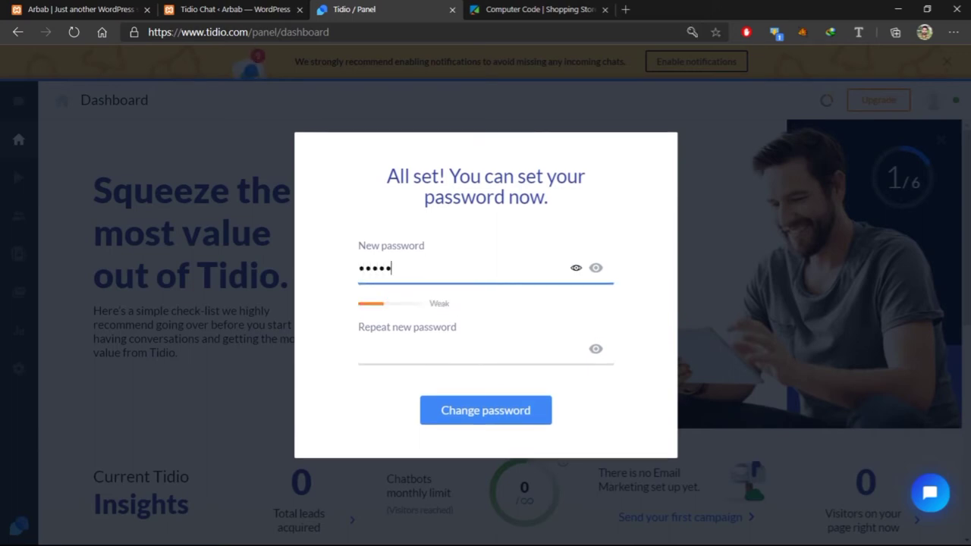
pyautogui.write('•••')
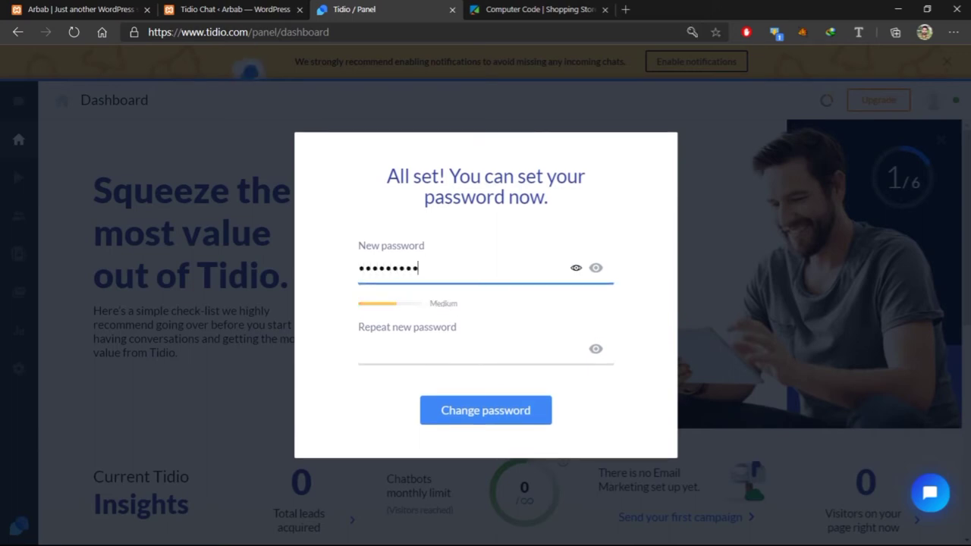
pyautogui.click(455, 343)
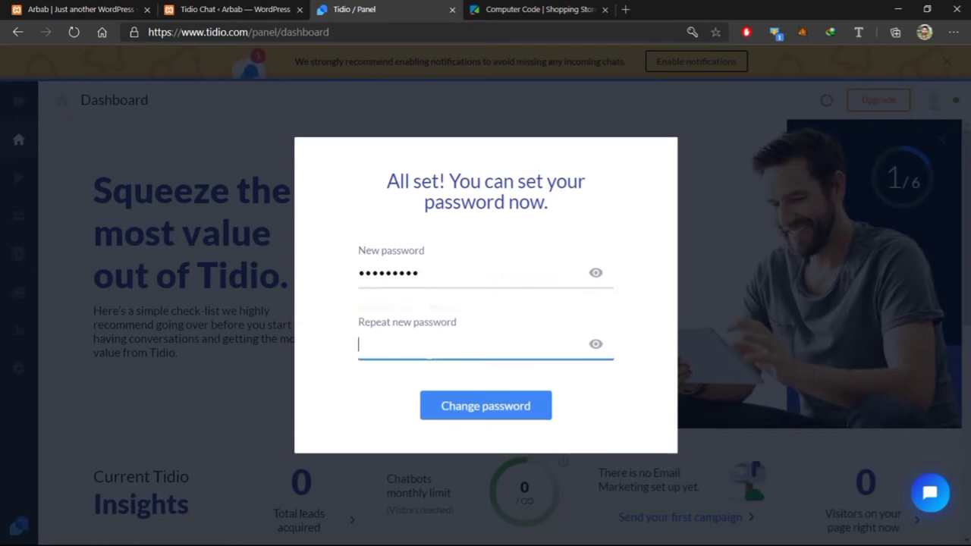
pyautogui.write('•••••••••')
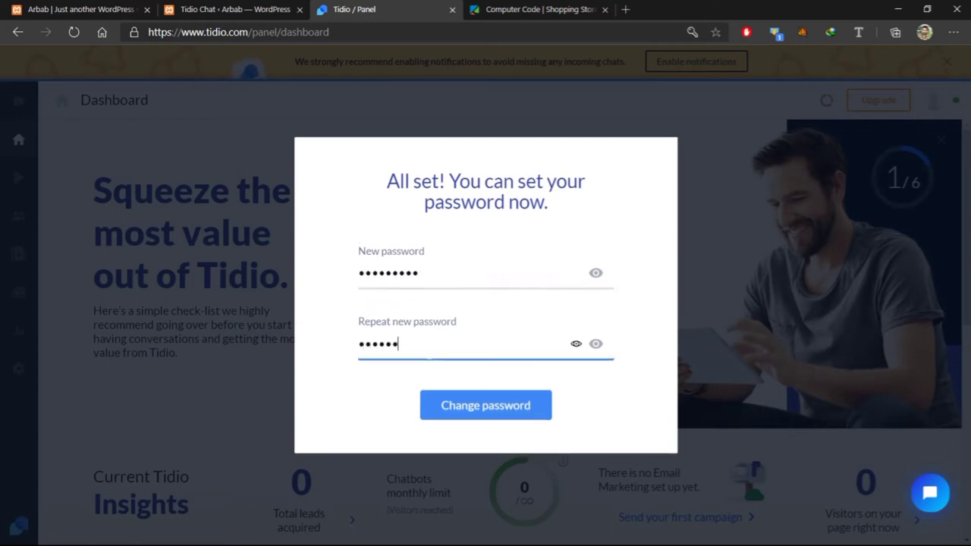
pyautogui.click(466, 406)
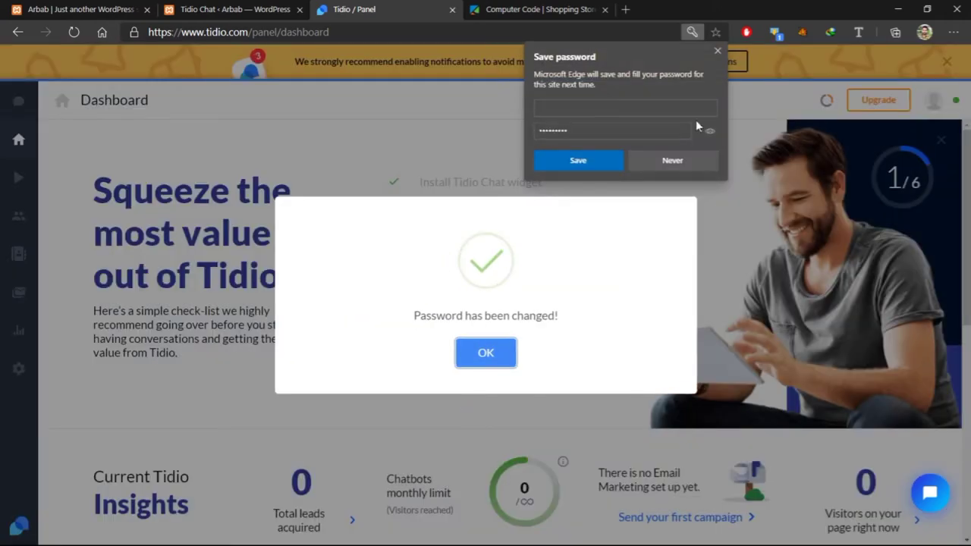
pyautogui.click(717, 51)
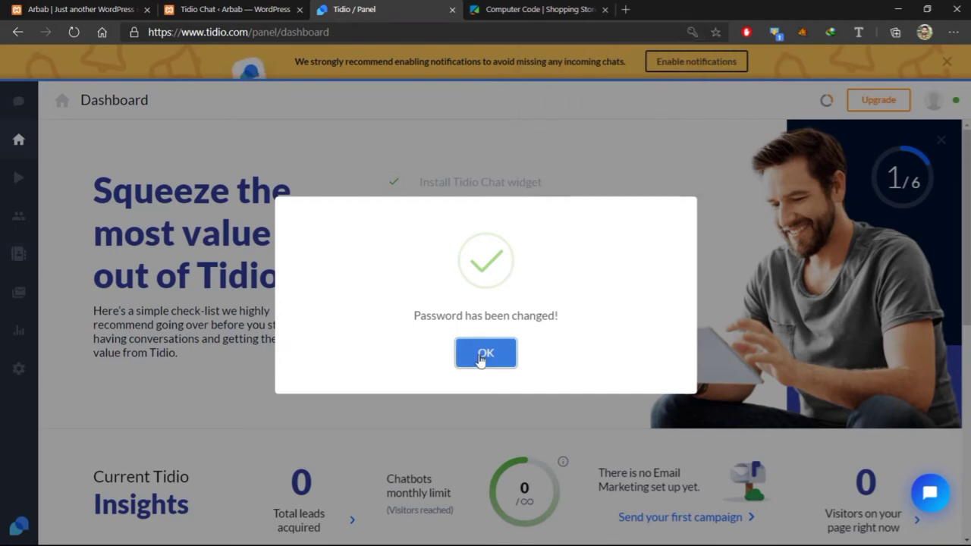
pyautogui.click(480, 355)
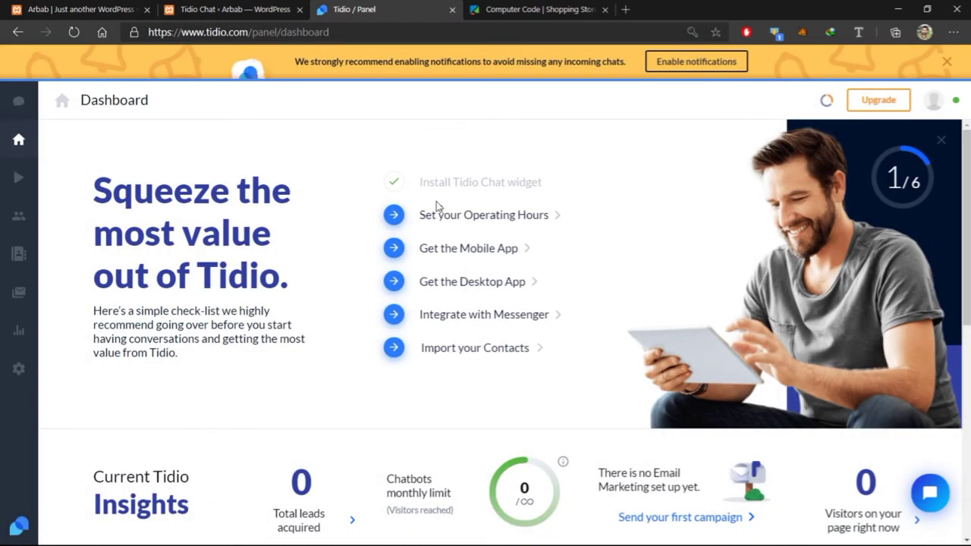
# Enable Tidio operating hours and make Thursday open all day, 12:00 AM to 12:00 AM
pyautogui.click(501, 219)
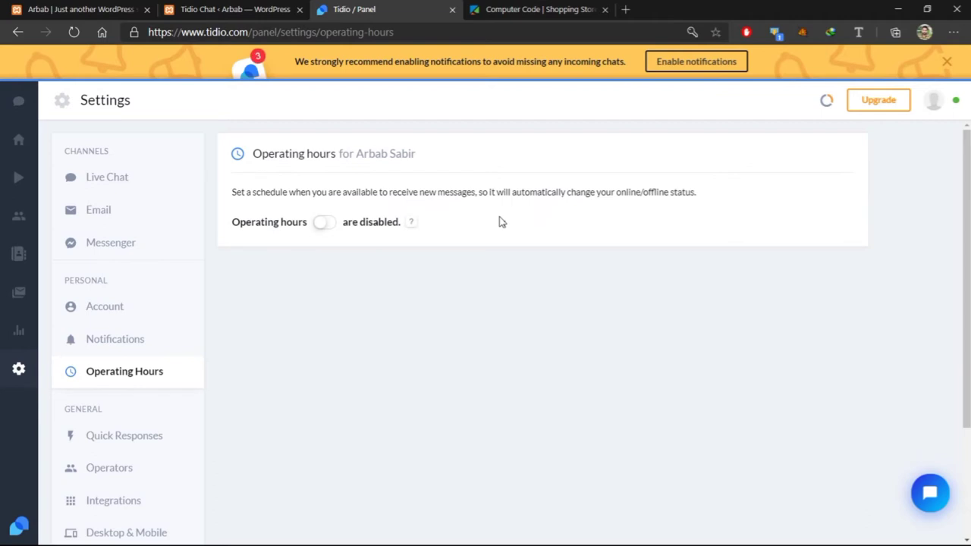
pyautogui.click(325, 223)
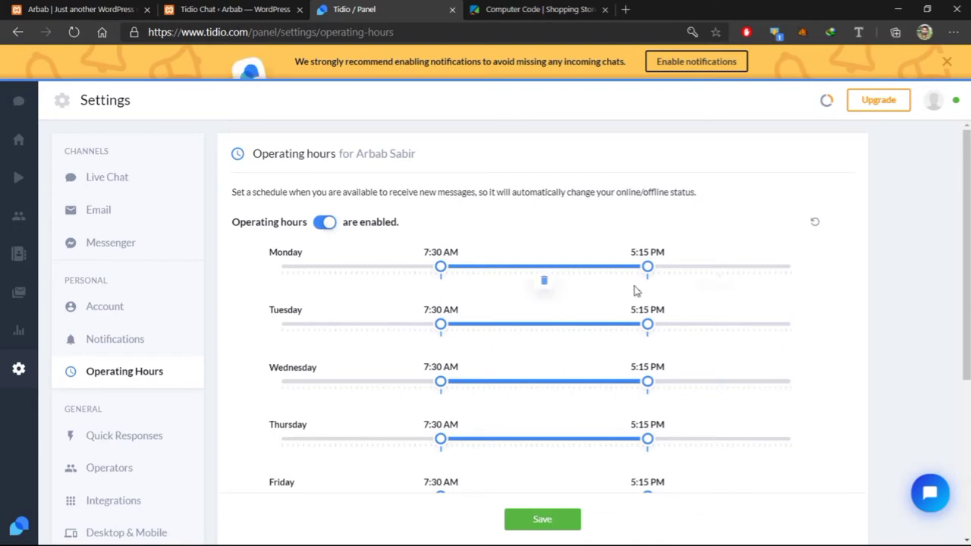
pyautogui.scroll(-3, 634, 290)
pyautogui.scroll(3, 636, 291)
pyautogui.scroll(-3, 635, 290)
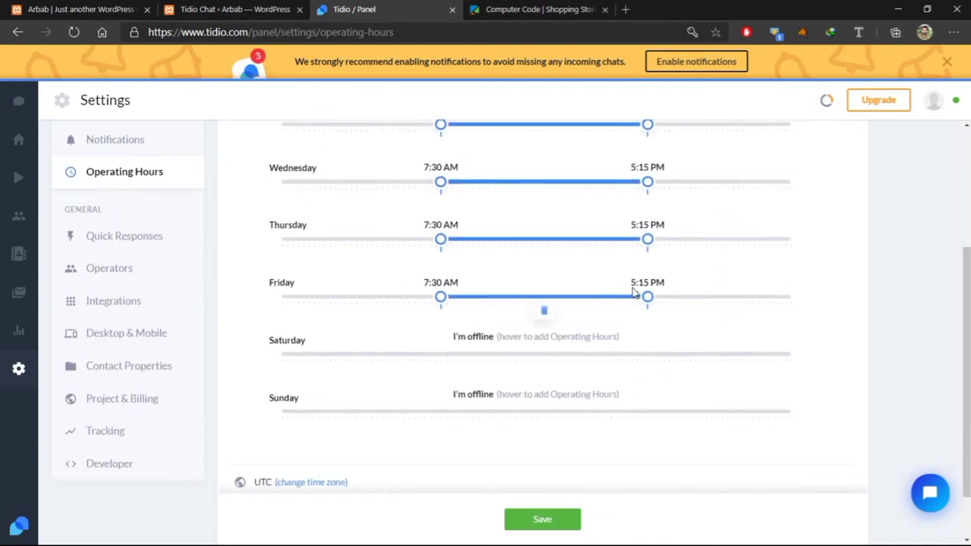
pyautogui.scroll(2, 634, 292)
pyautogui.moveTo(440, 338); pyautogui.dragTo(281, 338)
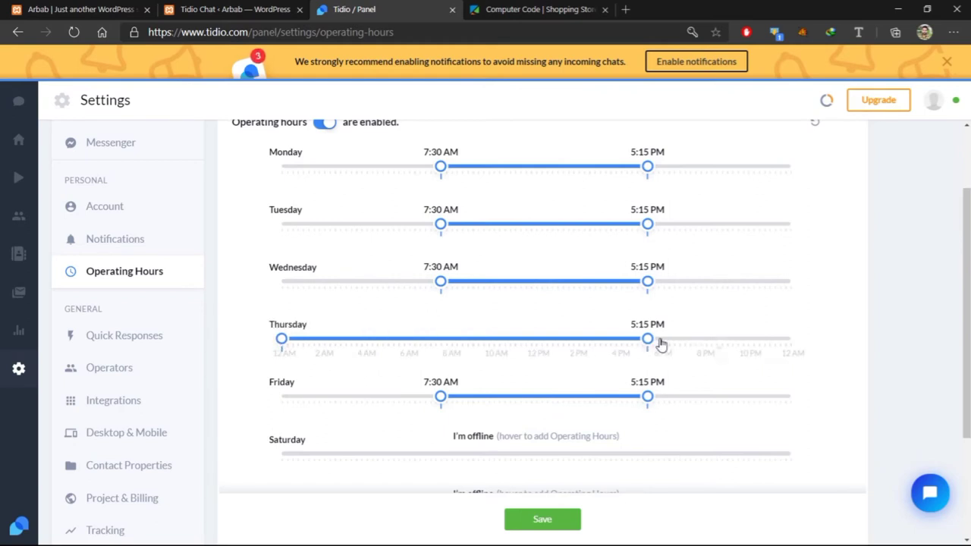
pyautogui.moveTo(659, 342); pyautogui.dragTo(817, 346)
# Add Saturday hours from 4:15 AM to 10:30 PM and allow browser notifications
pyautogui.scroll(-3, 481, 409)
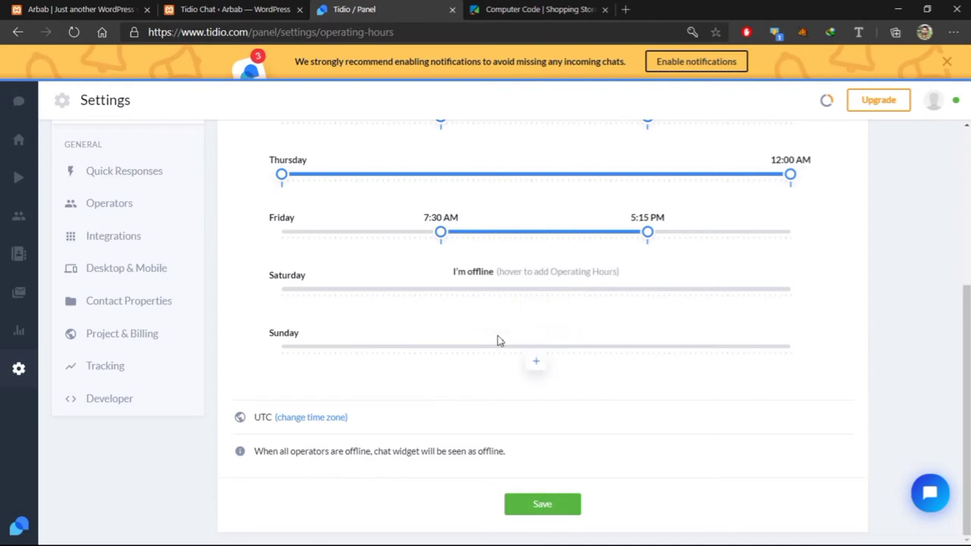
pyautogui.click(533, 301)
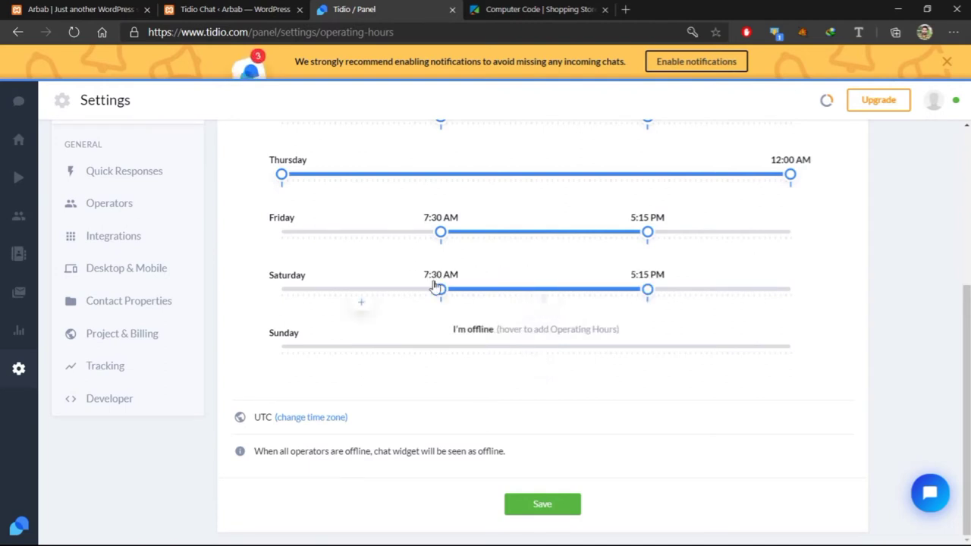
pyautogui.moveTo(440, 292); pyautogui.dragTo(373, 292)
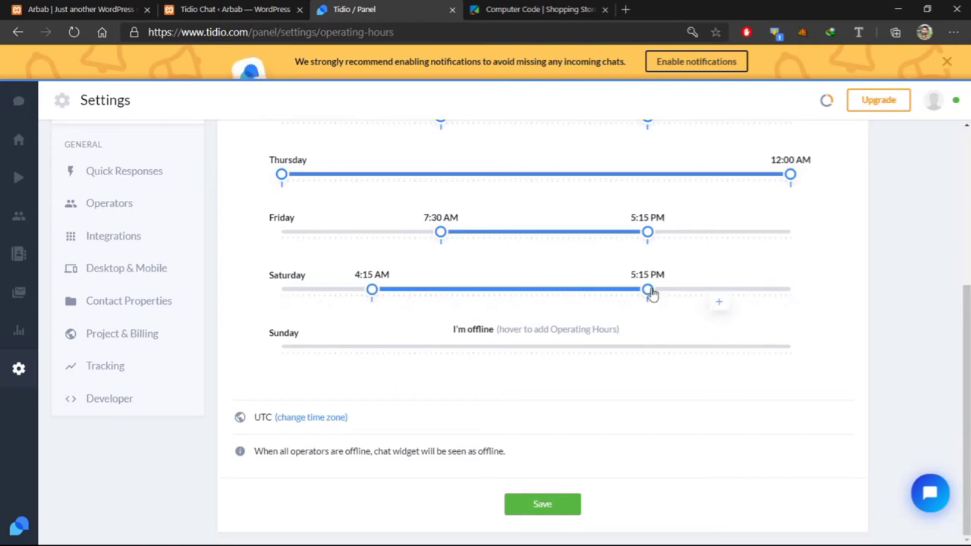
pyautogui.moveTo(648, 291); pyautogui.dragTo(658, 291)
pyautogui.moveTo(726, 292); pyautogui.dragTo(758, 291)
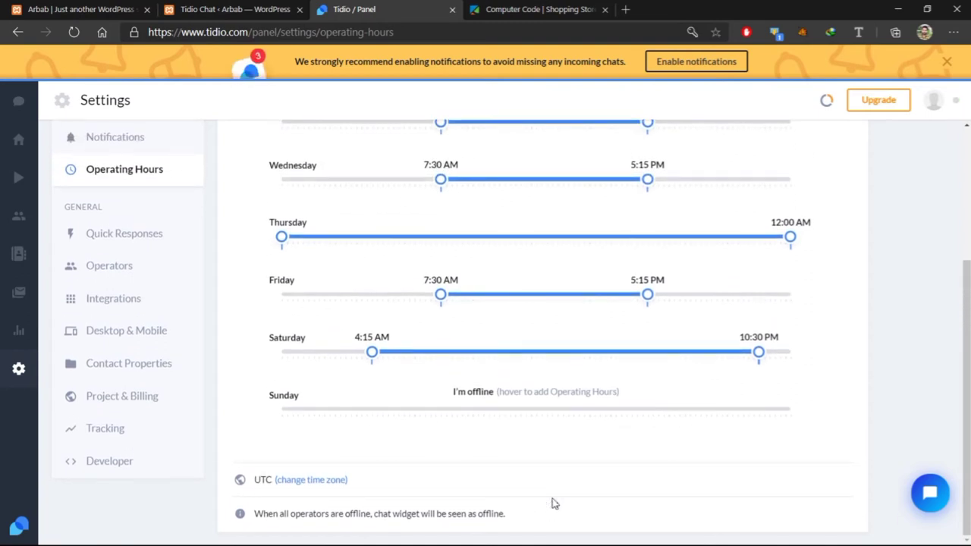
pyautogui.scroll(3, 554, 503)
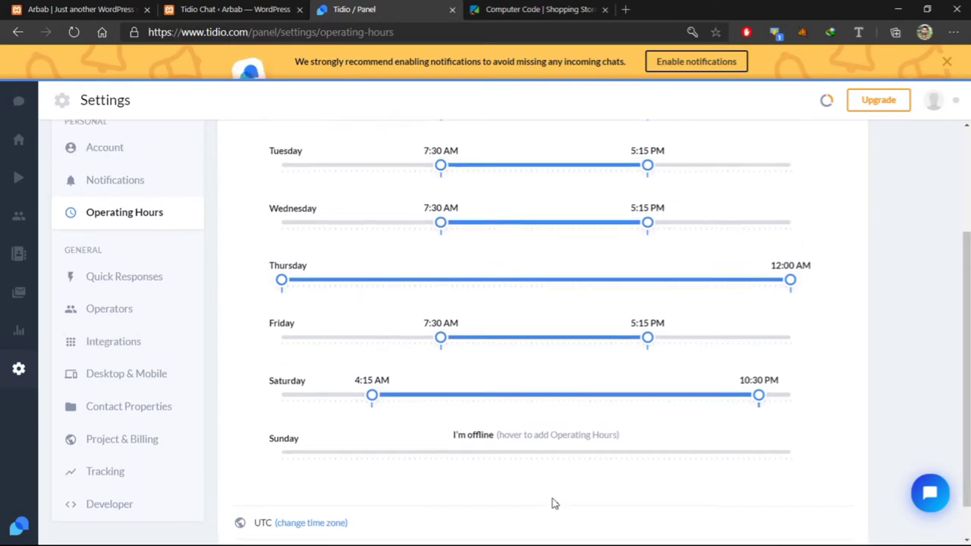
pyautogui.click(683, 65)
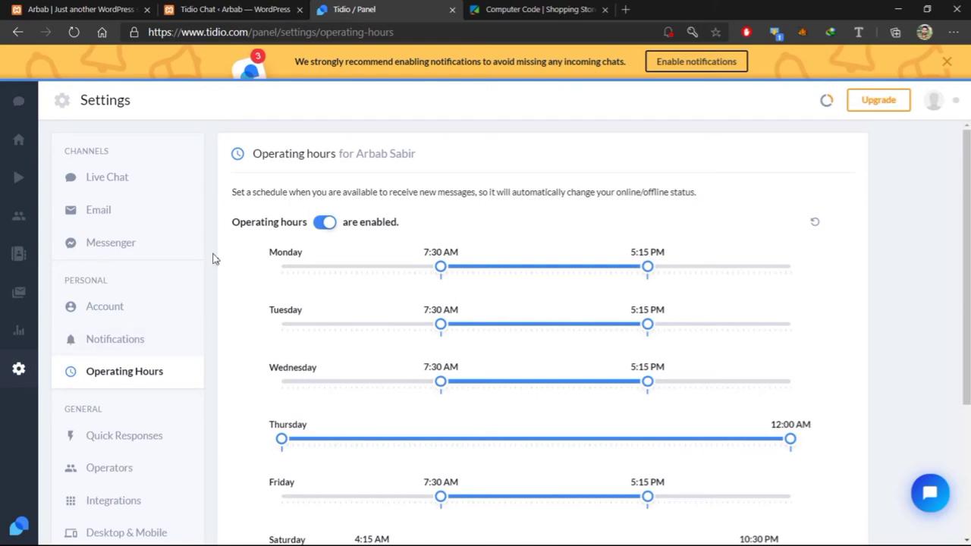
# Visit the Get the Mobile App and Integrate with Messenger pages, returning to the dashboard after each
pyautogui.click(19, 33)
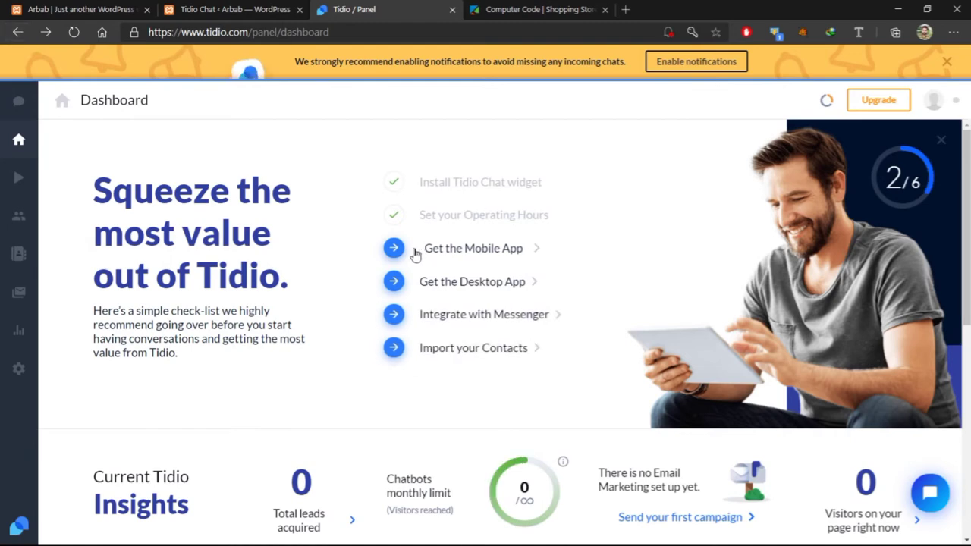
pyautogui.click(436, 251)
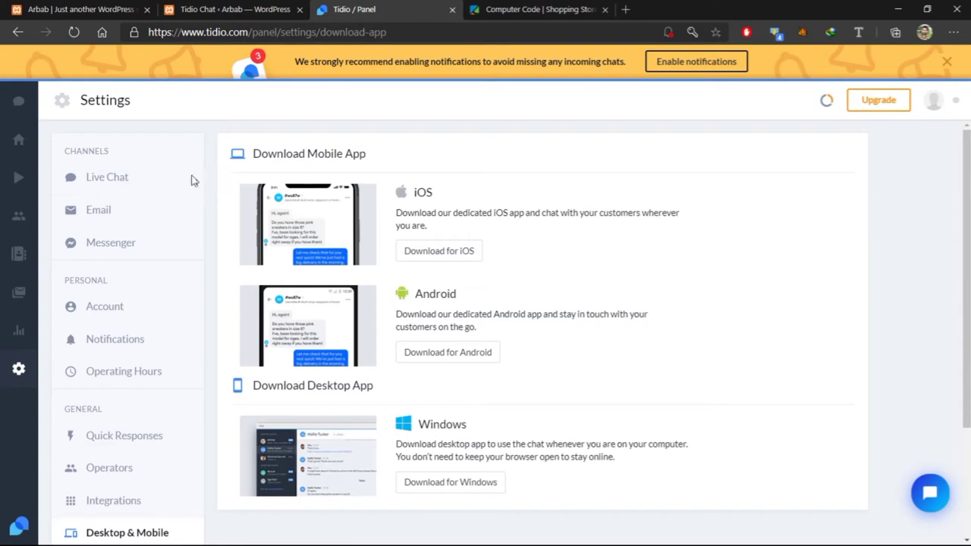
pyautogui.click(19, 33)
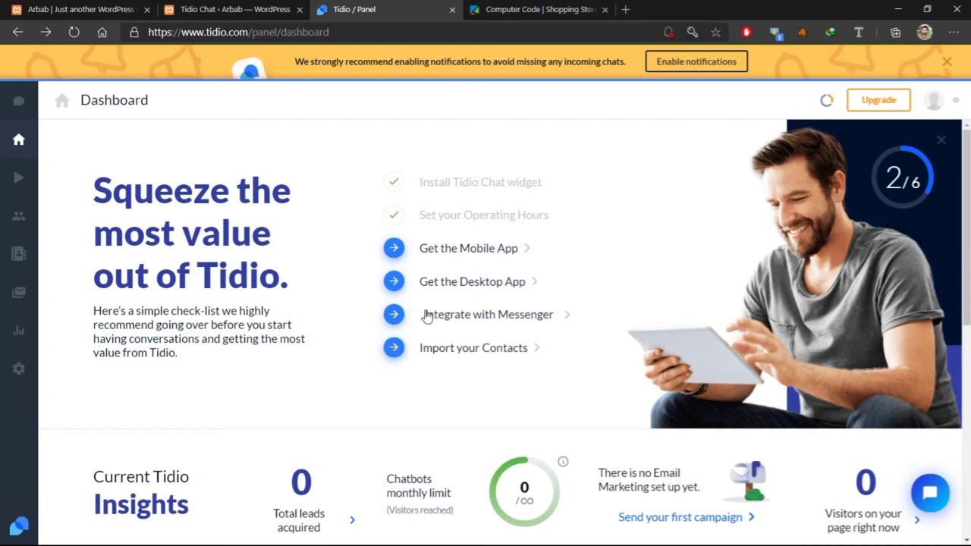
pyautogui.click(495, 320)
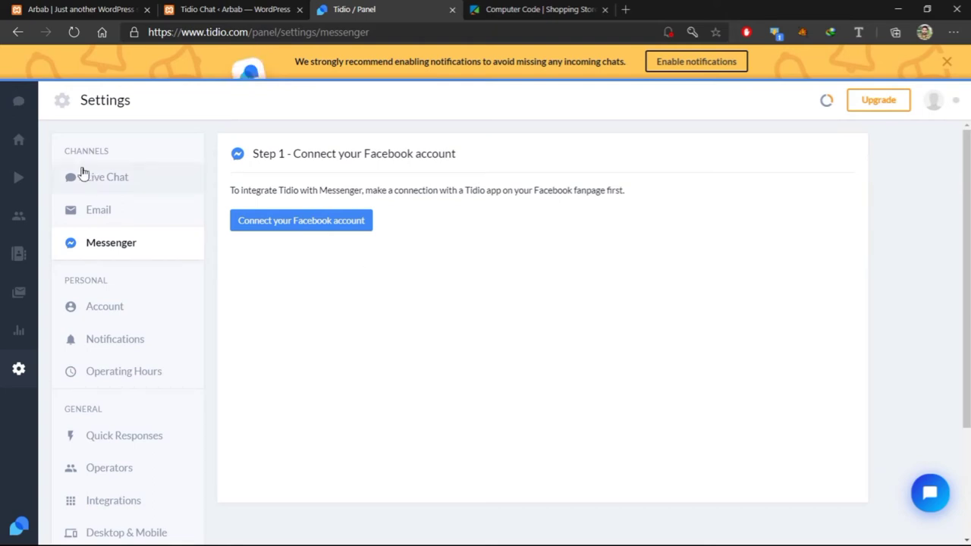
pyautogui.click(17, 32)
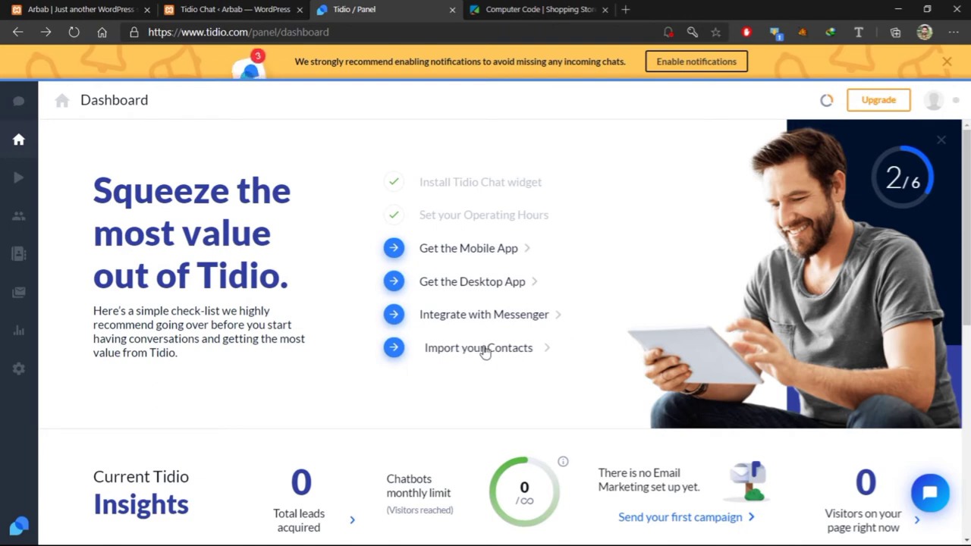
pyautogui.scroll(-5, 485, 353)
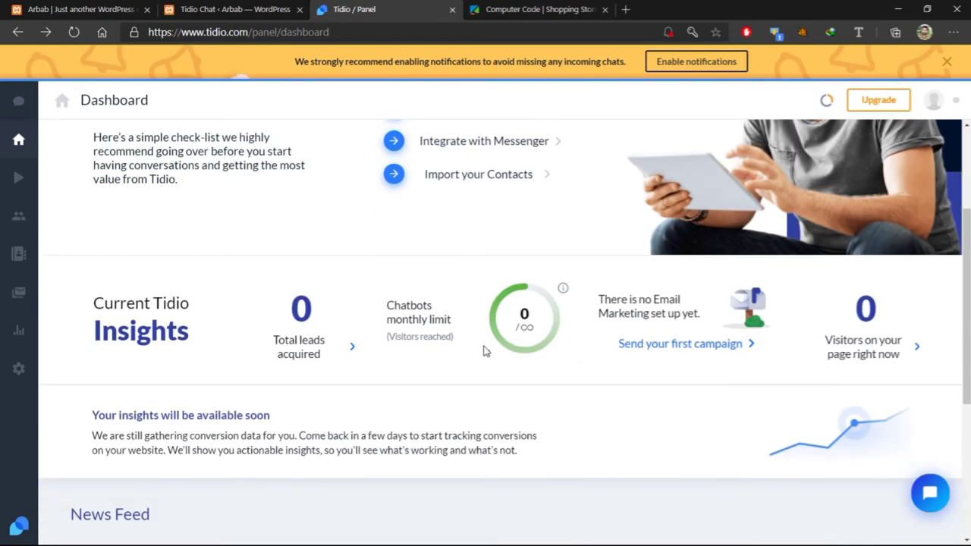
pyautogui.scroll(6, 485, 349)
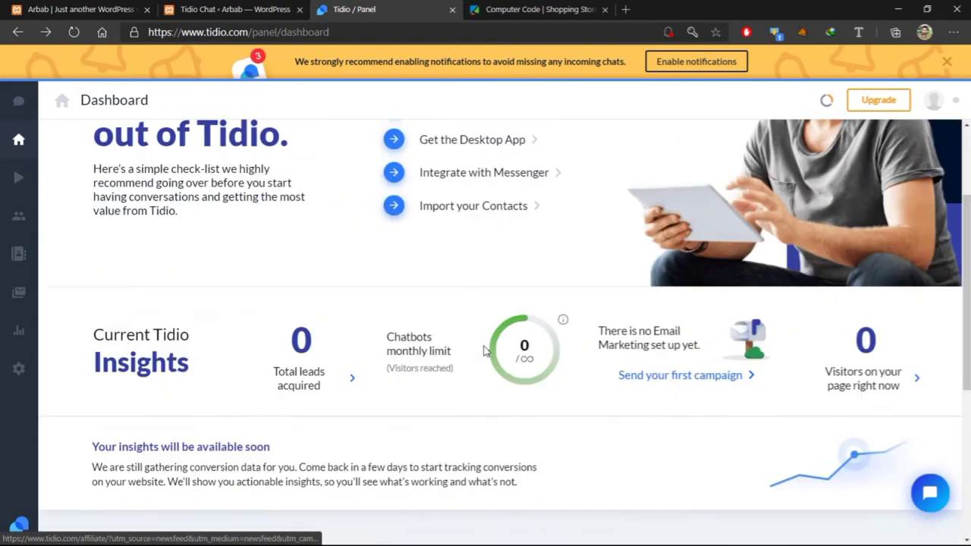
# Run Simulate a Conversation from the Tidio Panel tab, then close the visitor window and Congratulations dialog
pyautogui.click(25, 111)
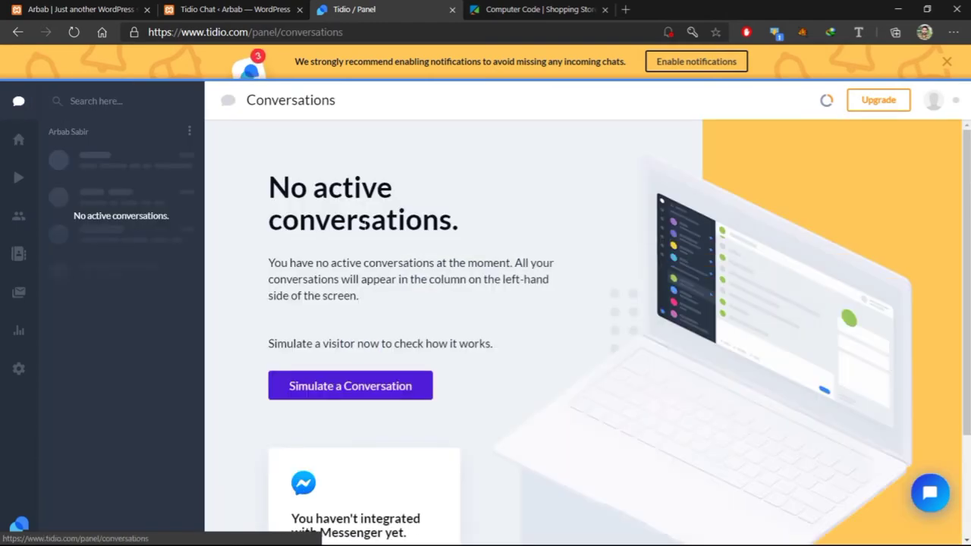
pyautogui.scroll(-2, 536, 259)
pyautogui.scroll(2, 536, 259)
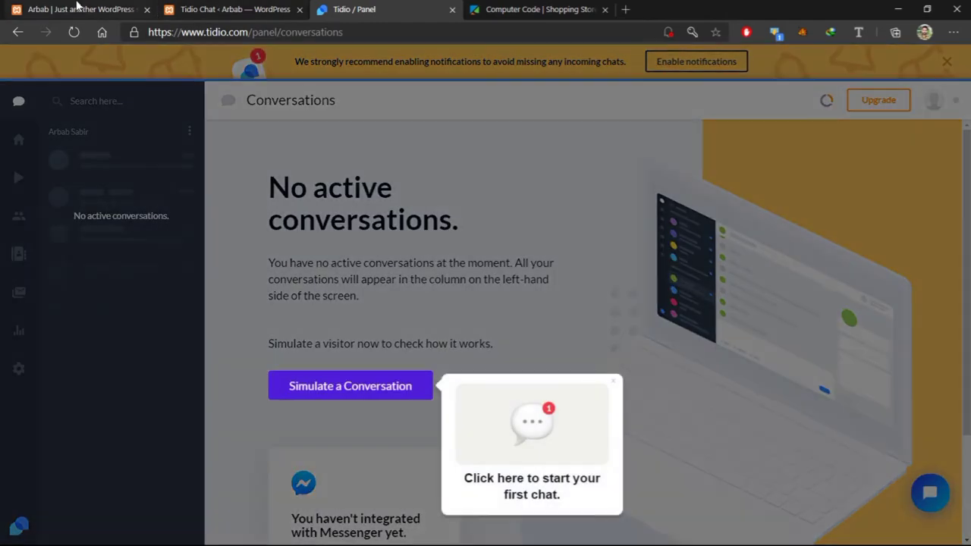
pyautogui.click(76, 6)
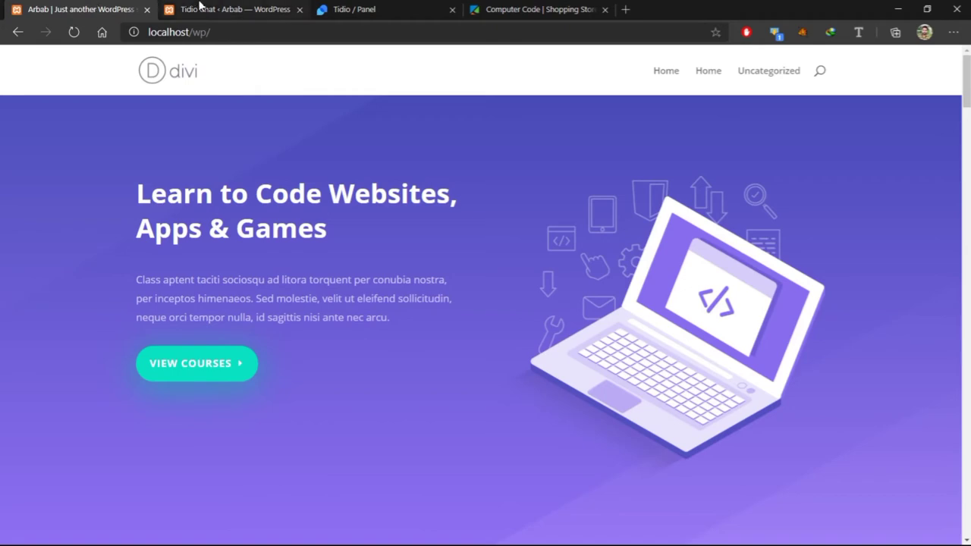
pyautogui.click(199, 8)
pyautogui.click(356, 8)
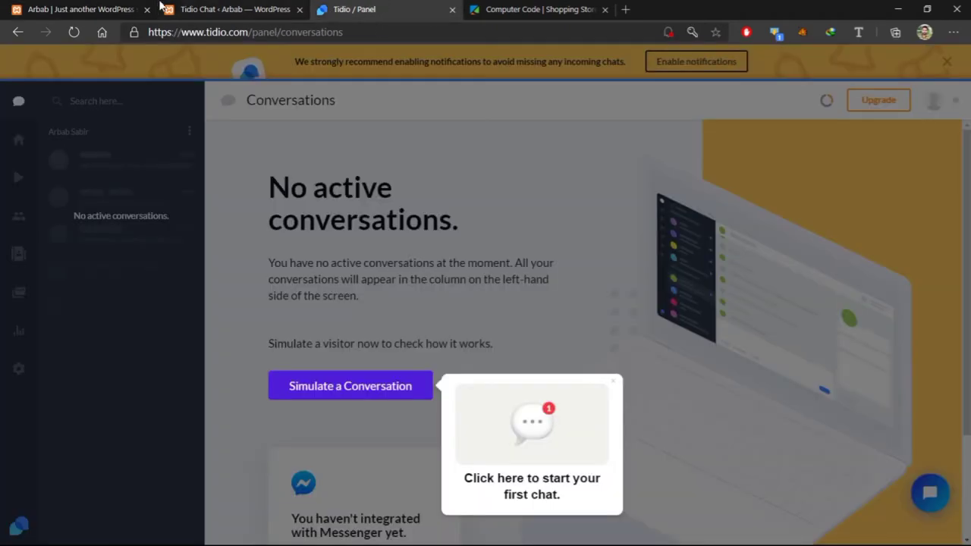
pyautogui.click(350, 387)
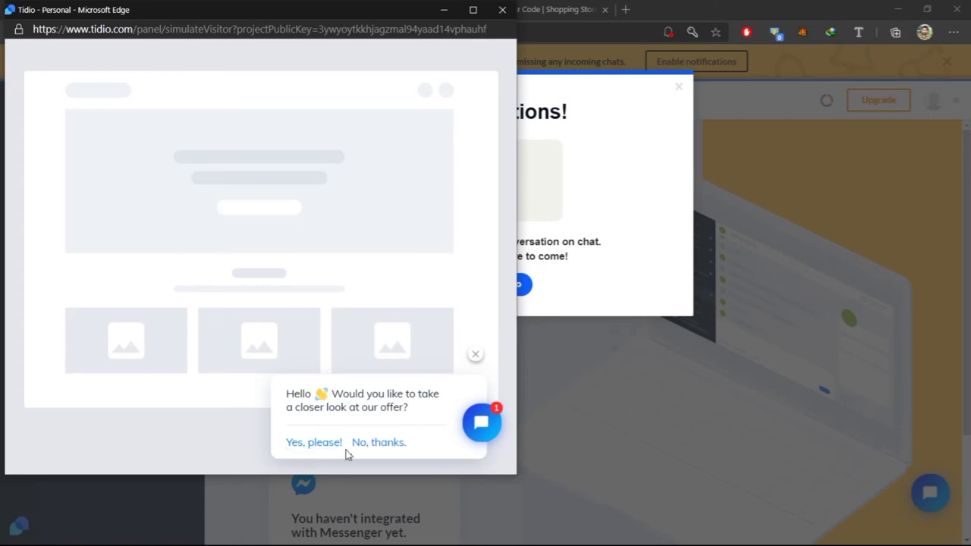
pyautogui.click(504, 10)
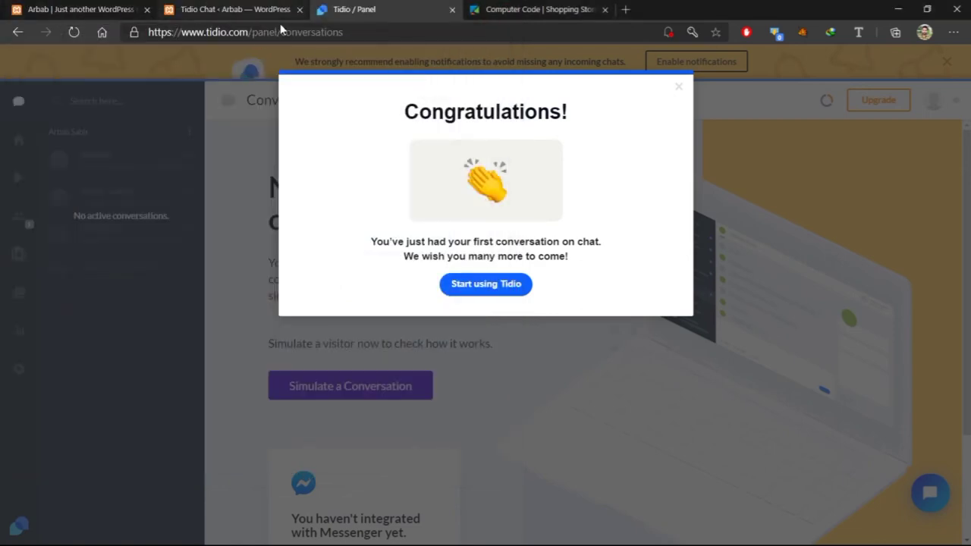
pyautogui.click(679, 88)
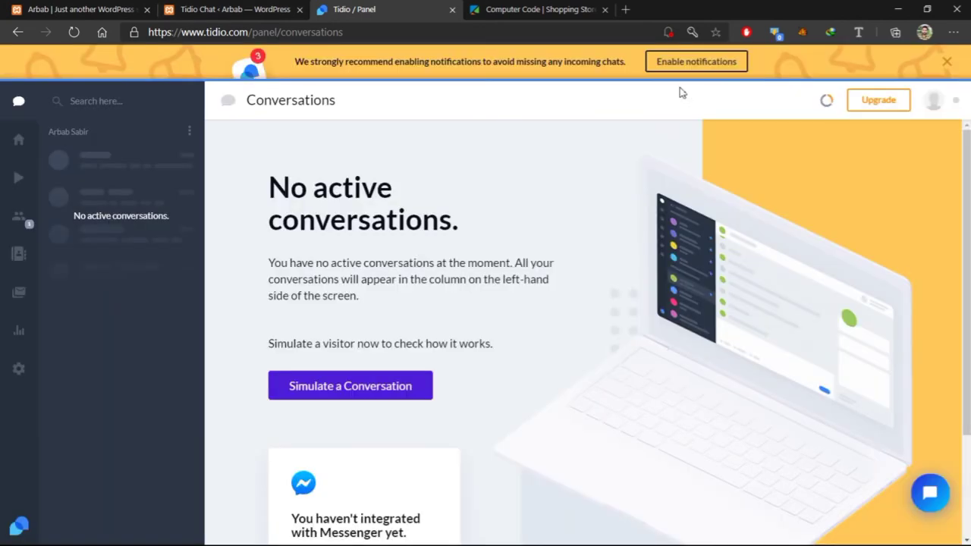
# Reload the site, answer the chatbot with 'Yes, please!', choose E-mail and send the visitor's e-mail address
pyautogui.click(47, 9)
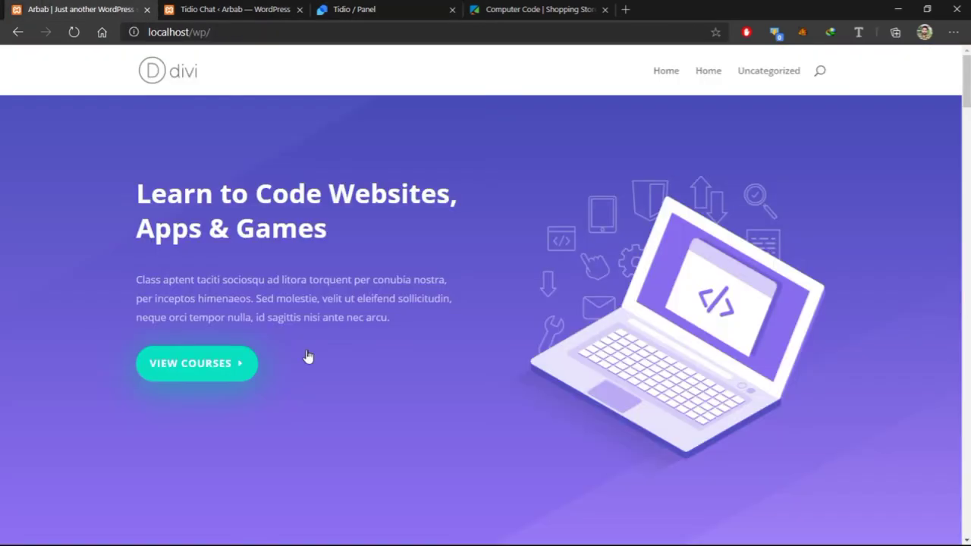
pyautogui.click(76, 32)
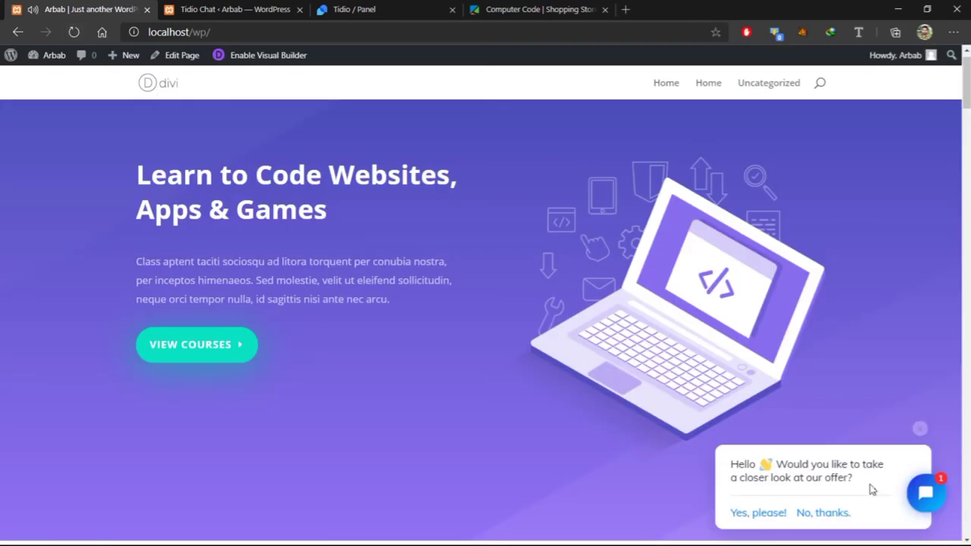
pyautogui.click(755, 514)
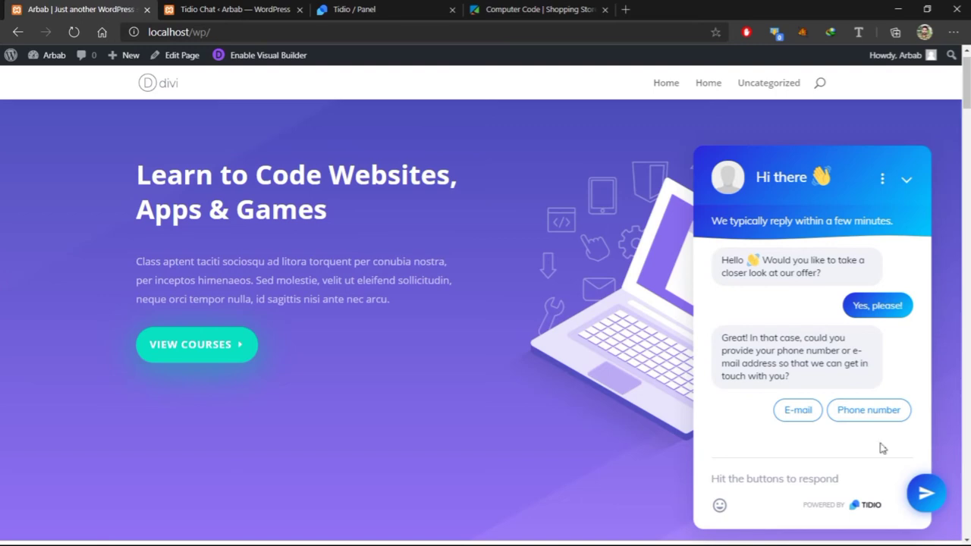
pyautogui.click(797, 410)
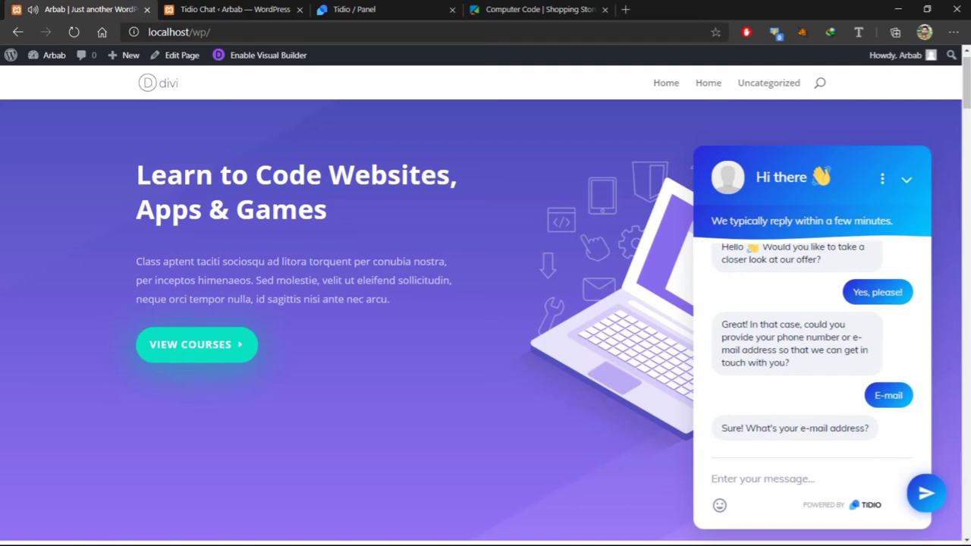
pyautogui.write('Arbab')
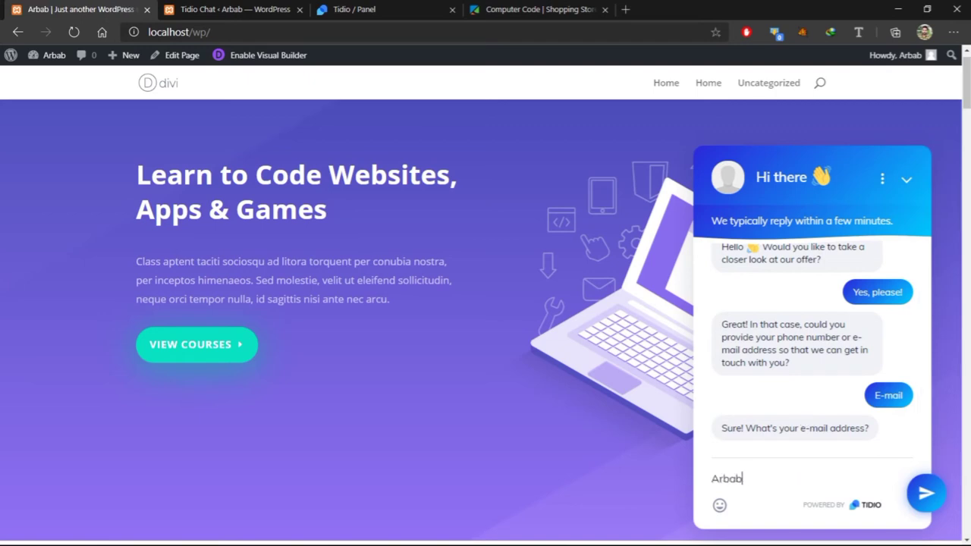
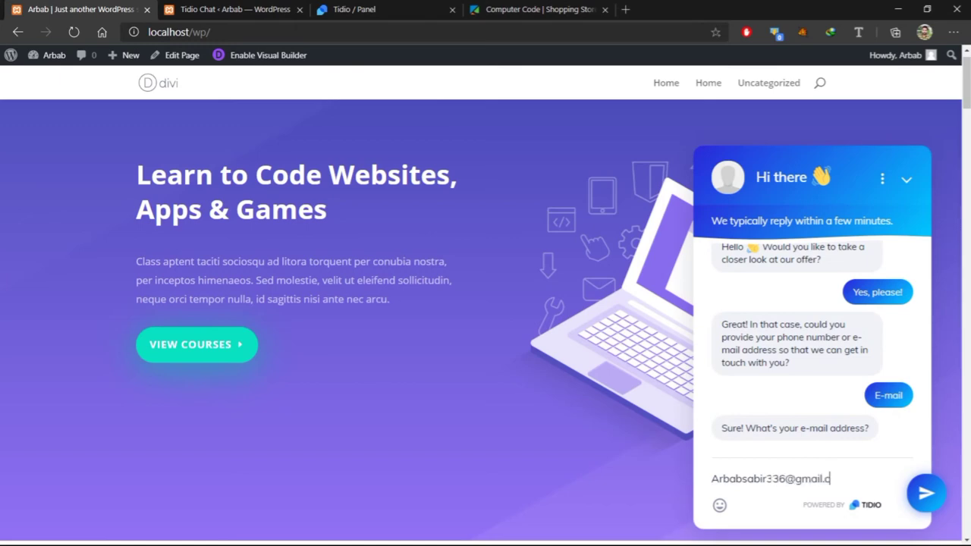
pyautogui.click(924, 494)
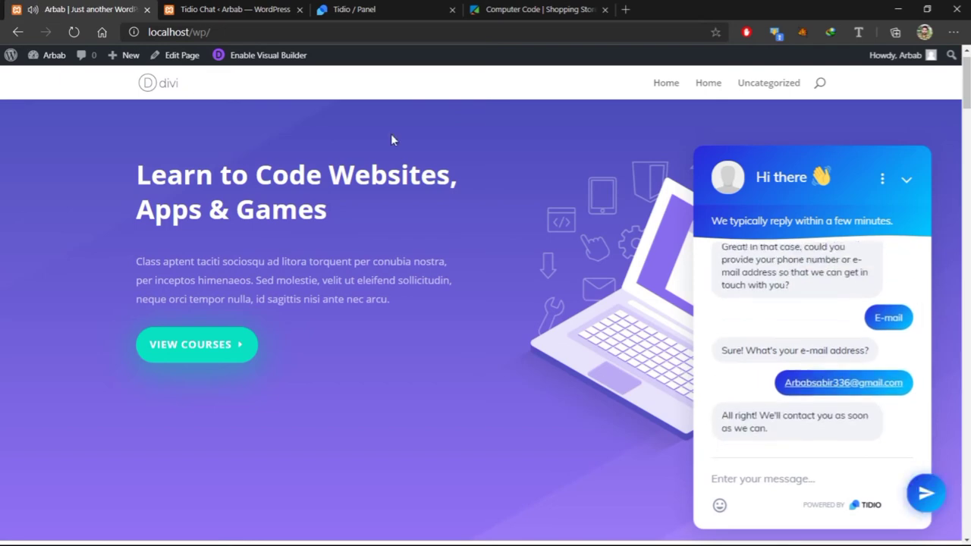
# Reply 'yes' in the new visitor's Tidio conversation and view it on the site's chat
pyautogui.click(395, 8)
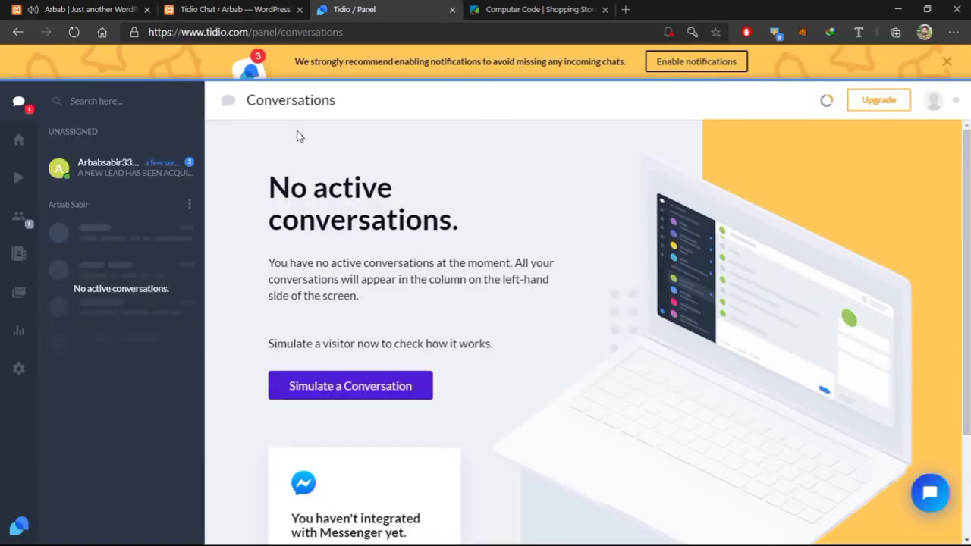
pyautogui.click(113, 173)
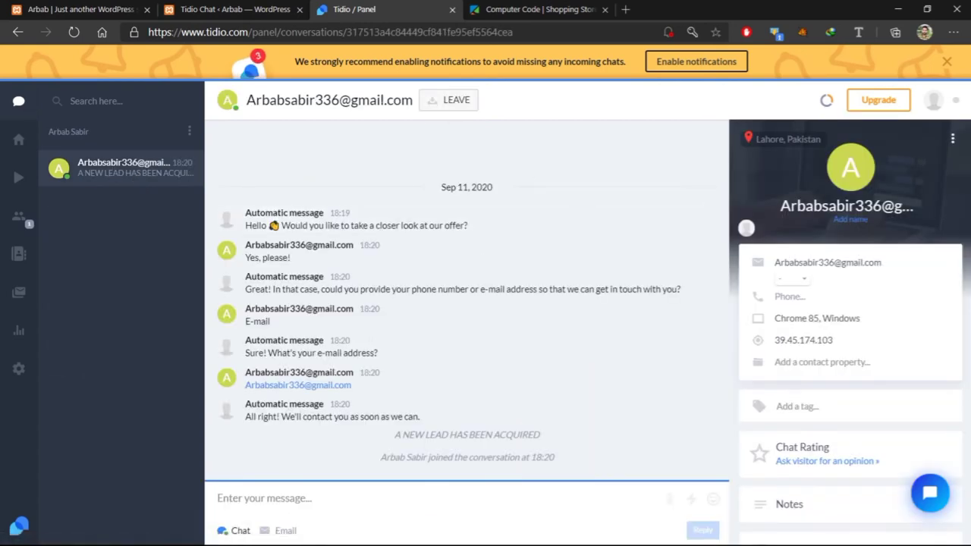
pyautogui.click(324, 484)
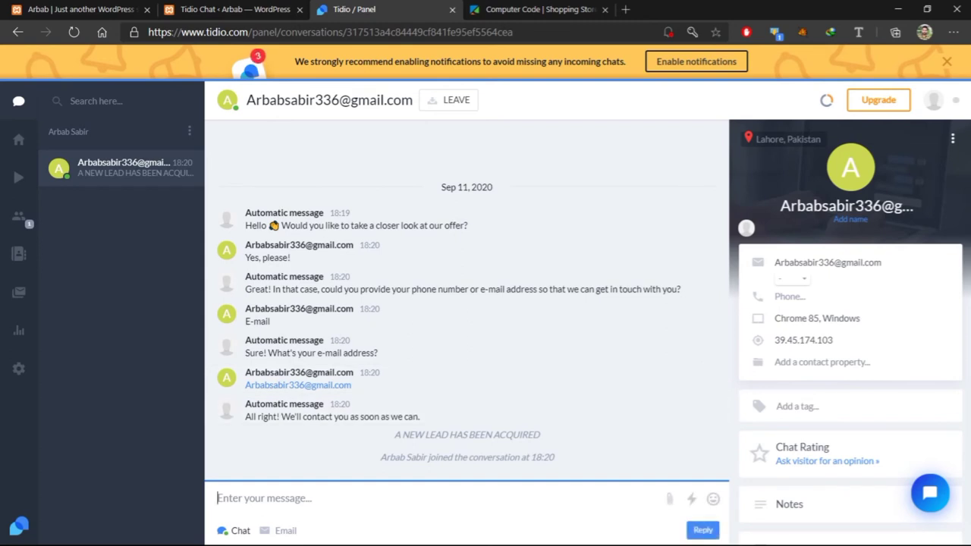
pyautogui.write('yes')
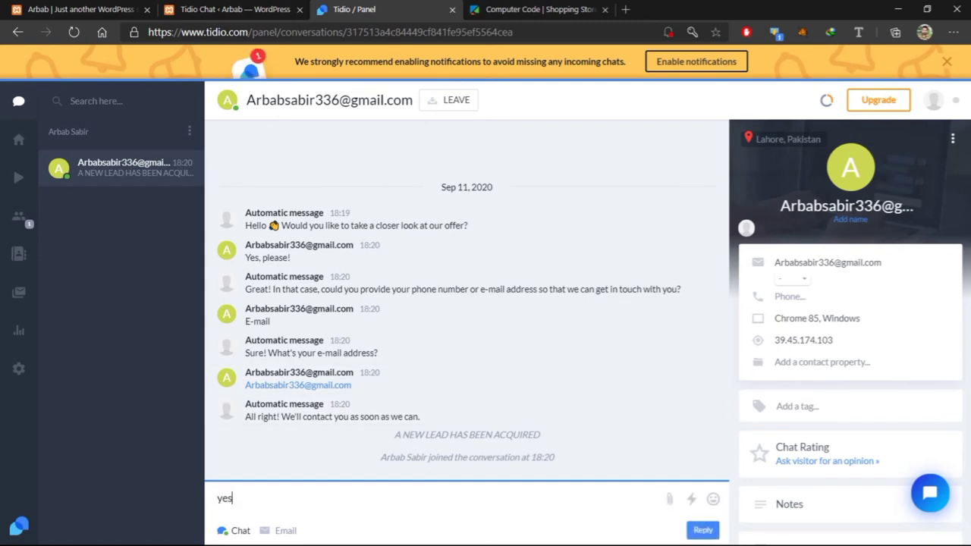
pyautogui.press('Return')
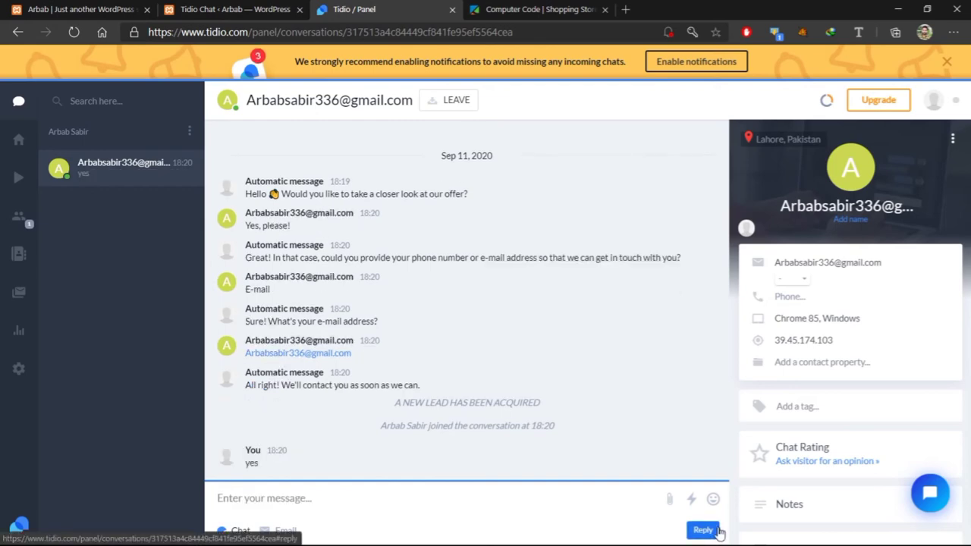
pyautogui.click(79, 9)
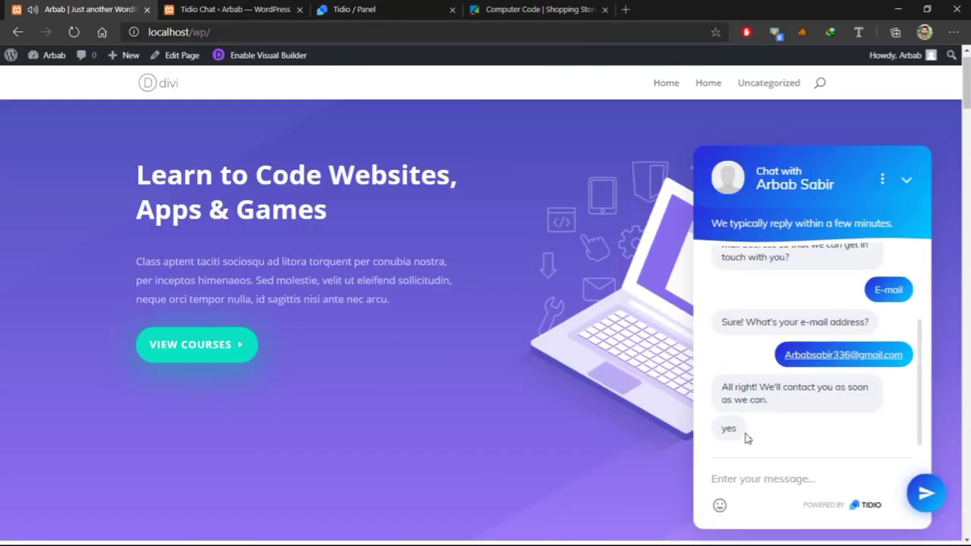
# View the WordPress Tidio Chat page, then return to the visitor's conversation in the Tidio panel
pyautogui.click(228, 10)
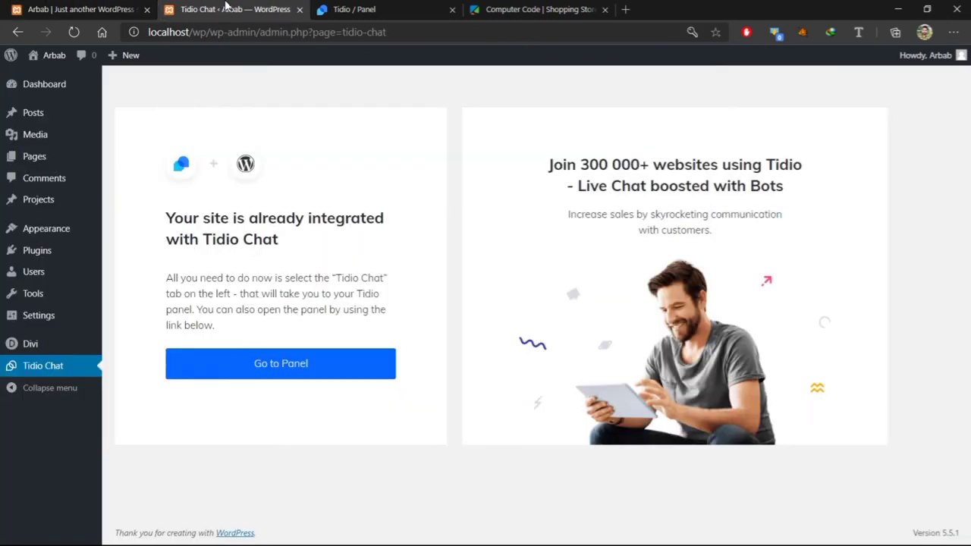
pyautogui.click(385, 6)
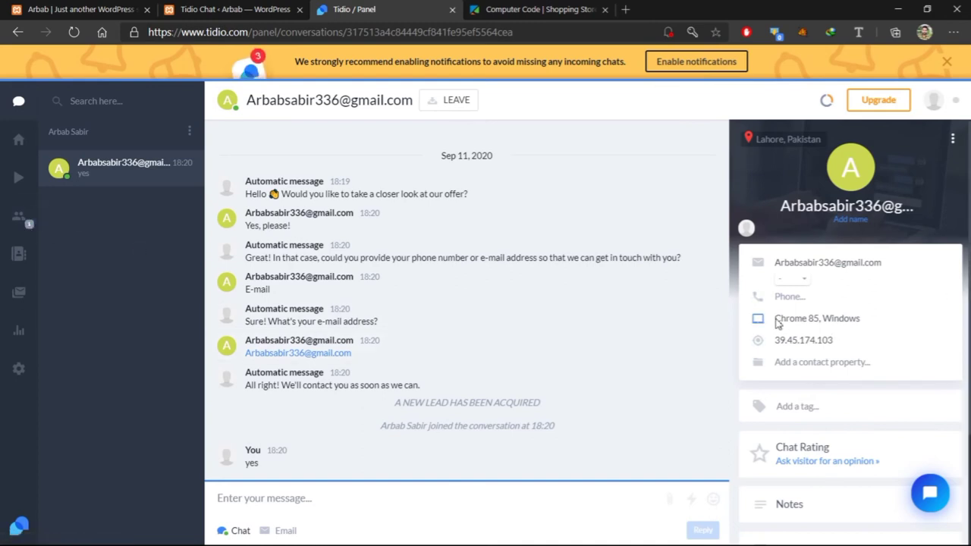
# Inspect the visitor's browser and system details in the contact panel
pyautogui.moveTo(775, 318); pyautogui.dragTo(899, 316)
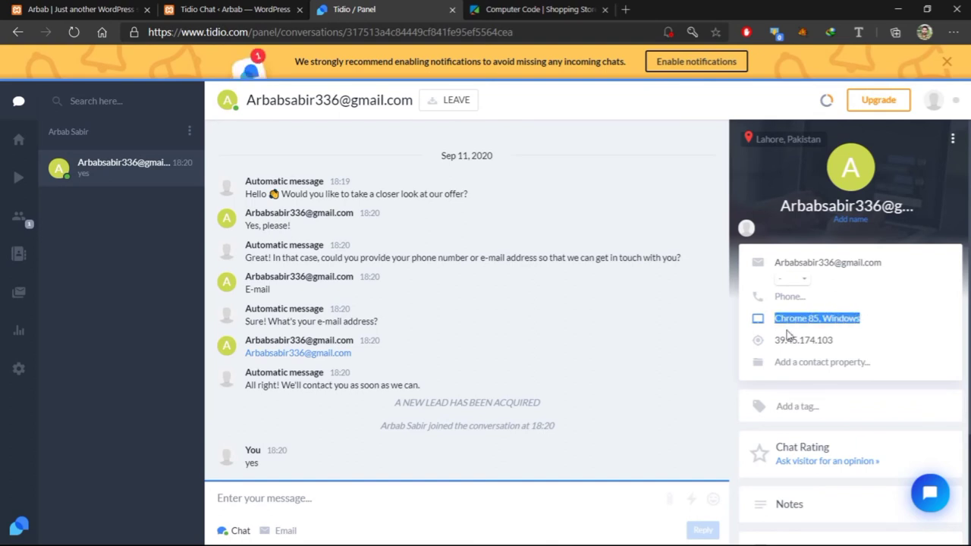
pyautogui.click(780, 341)
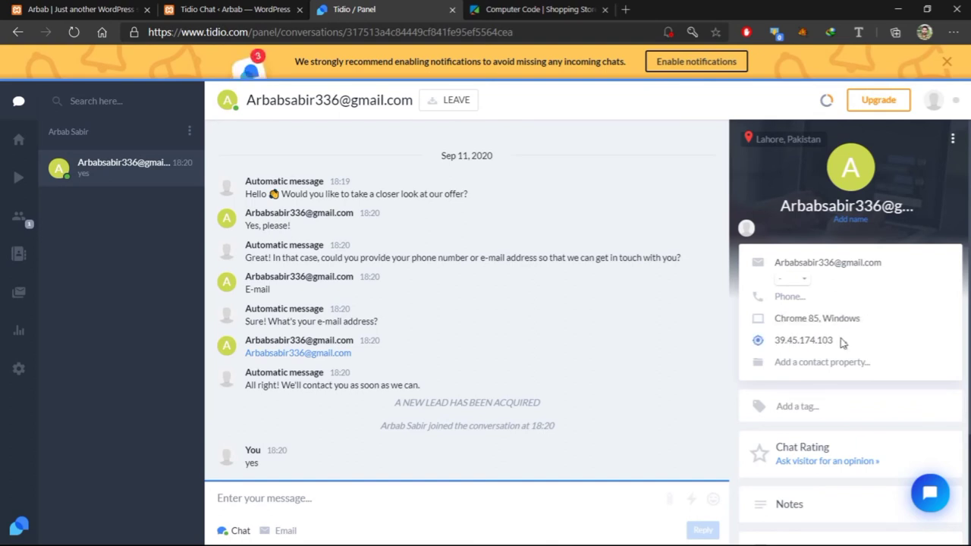
pyautogui.scroll(-2, 819, 436)
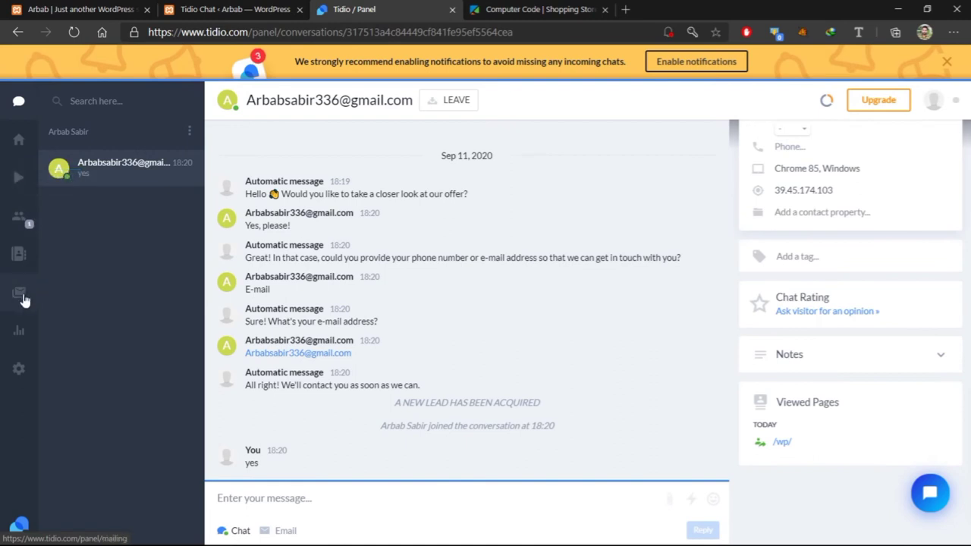
# Browse the Analytics and Email Marketing sections, ending on Live Chat Appearance settings
pyautogui.click(23, 331)
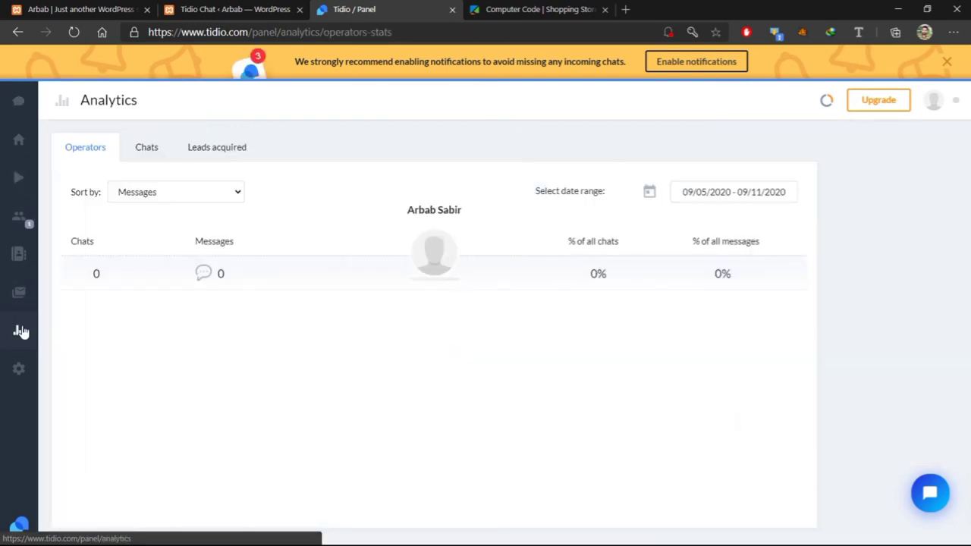
pyautogui.click(18, 289)
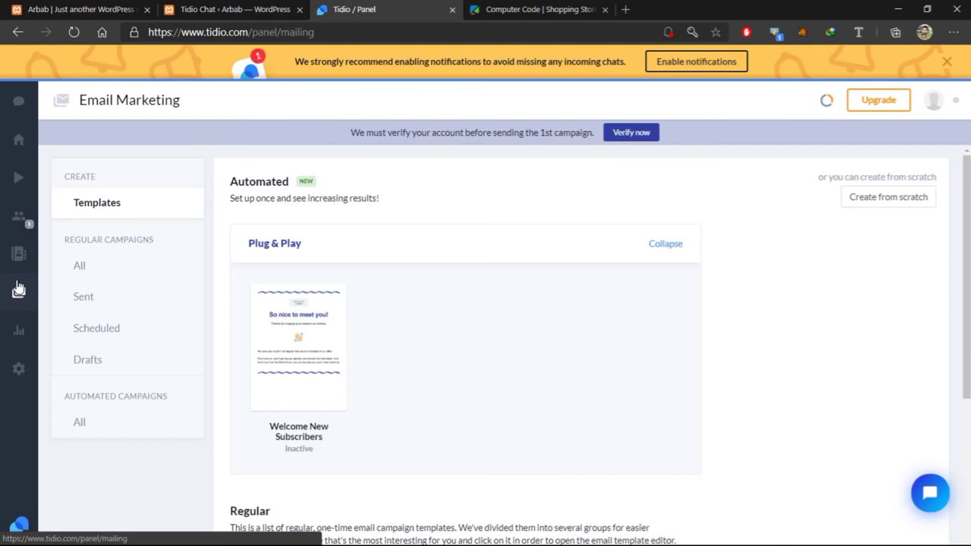
pyautogui.scroll(-3, 362, 392)
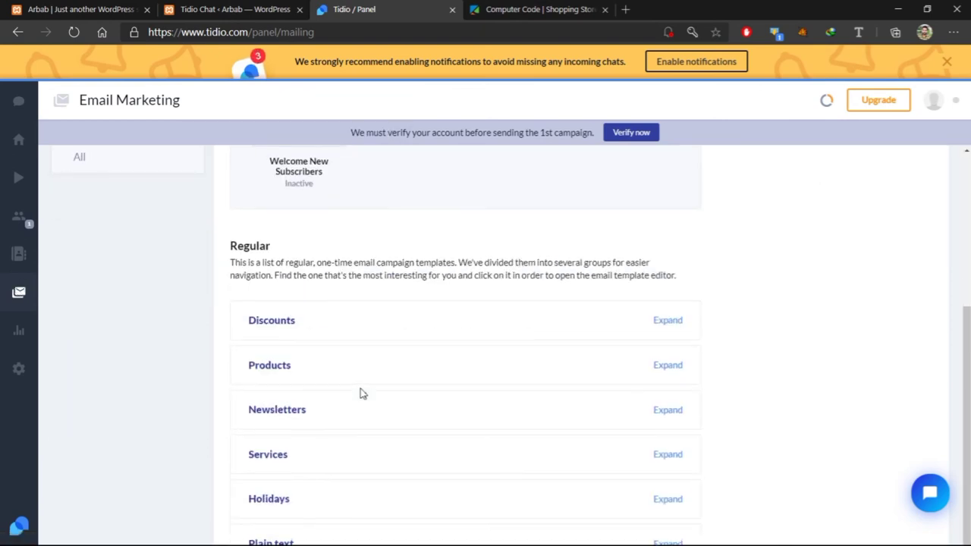
pyautogui.scroll(3, 361, 392)
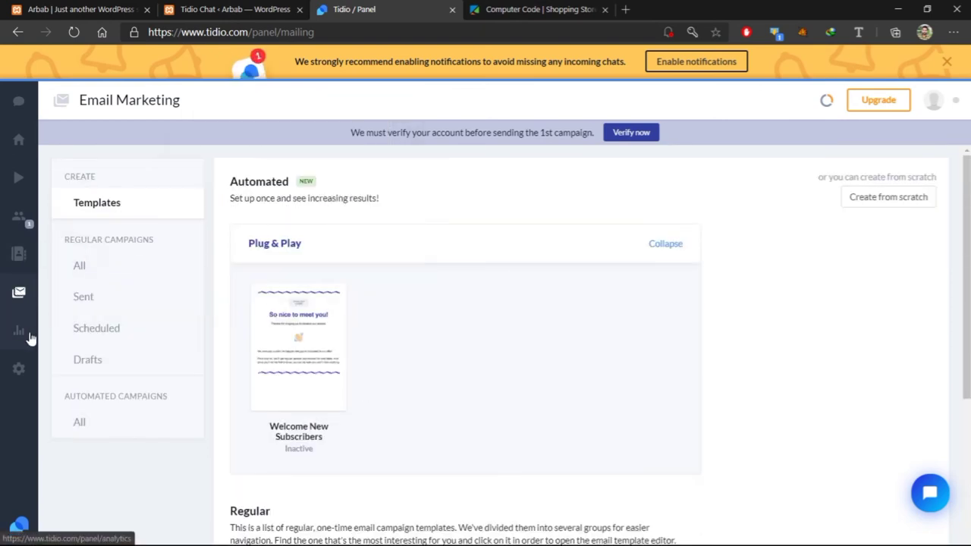
pyautogui.click(18, 373)
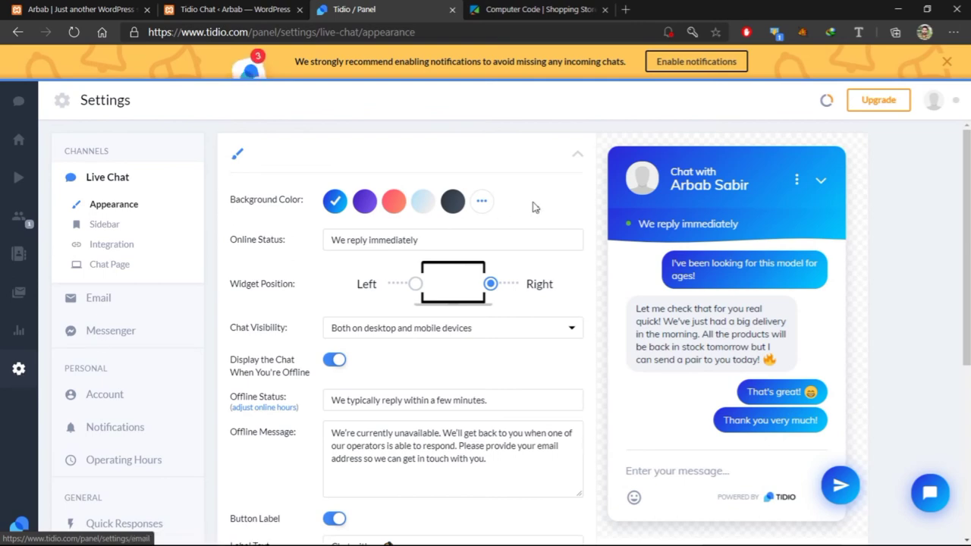
# Review the online status message 'We reply immediately', leaving it unchanged
pyautogui.scroll(-1, 457, 236)
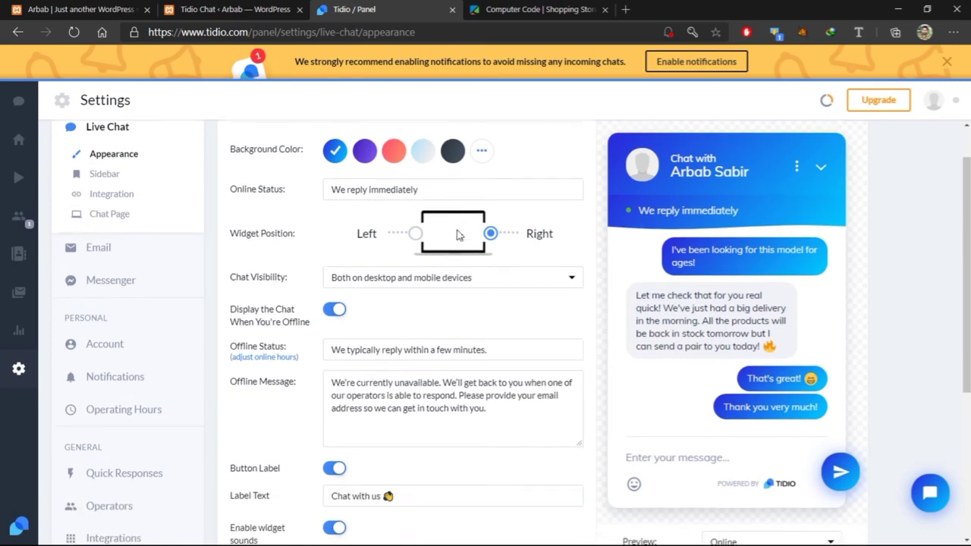
pyautogui.scroll(1, 458, 235)
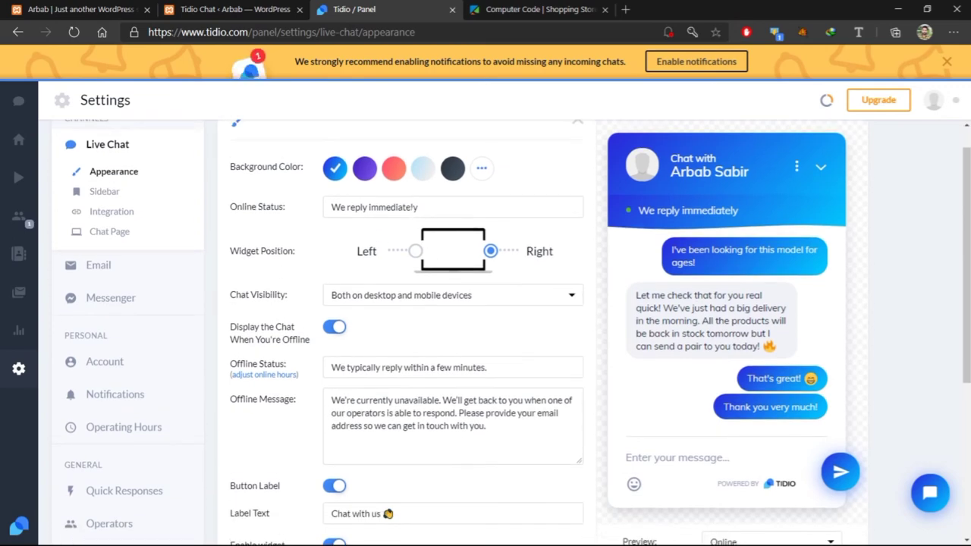
pyautogui.click(418, 207)
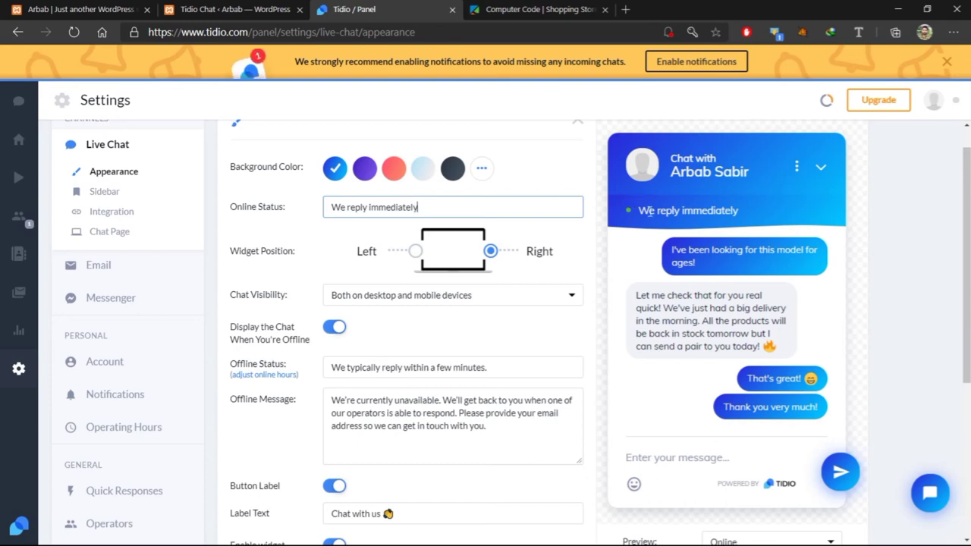
pyautogui.click(667, 205)
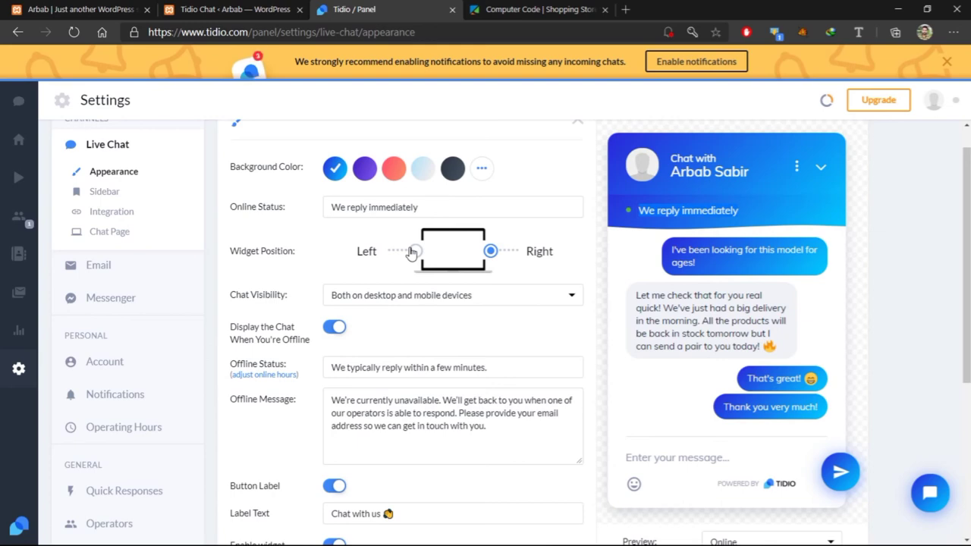
pyautogui.scroll(-1, 371, 340)
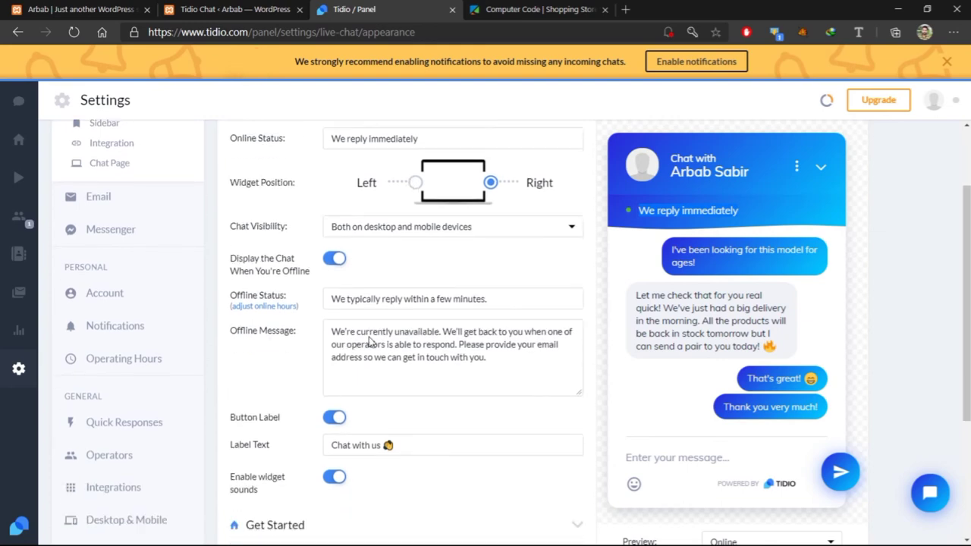
pyautogui.scroll(-1, 368, 337)
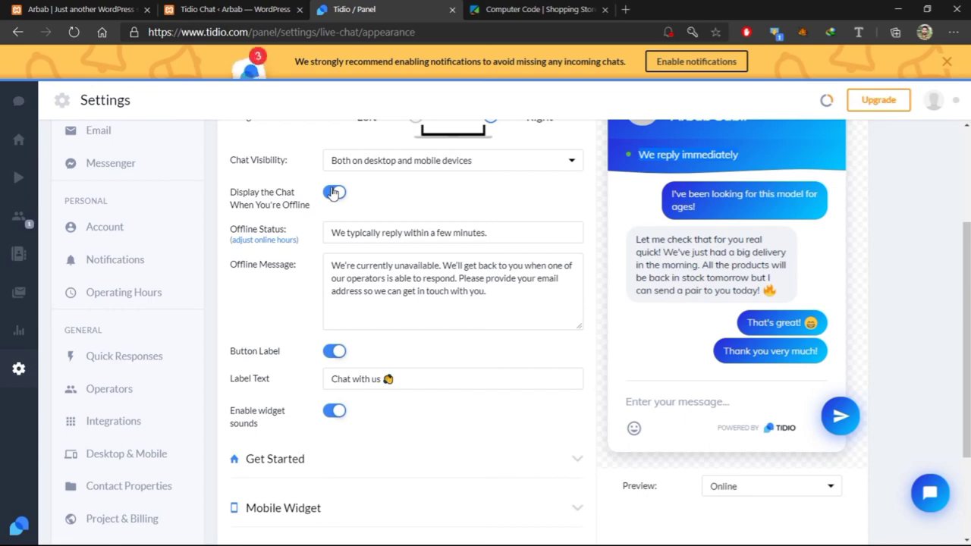
pyautogui.scroll(-2, 440, 316)
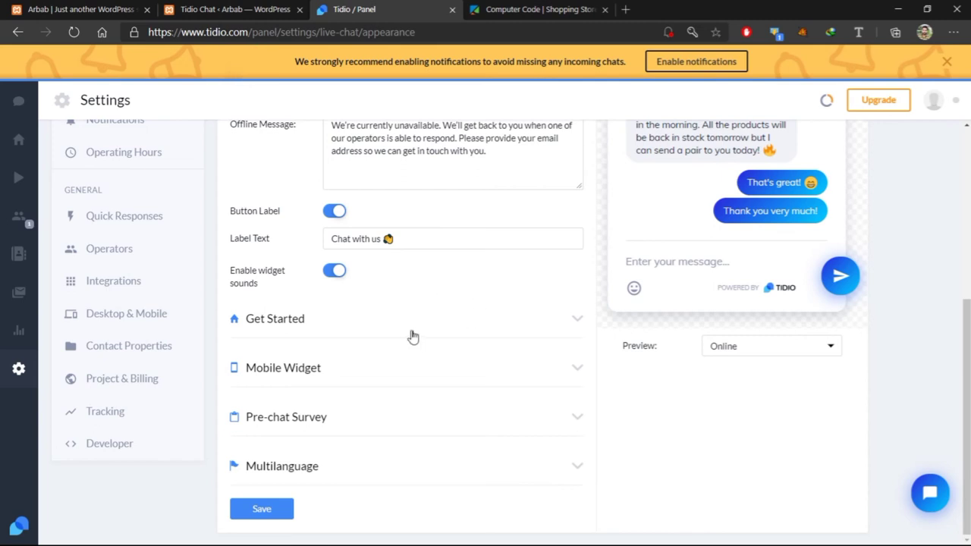
# Expand the Get Started greeting and Mobile Widget options, then save the appearance settings
pyautogui.click(570, 332)
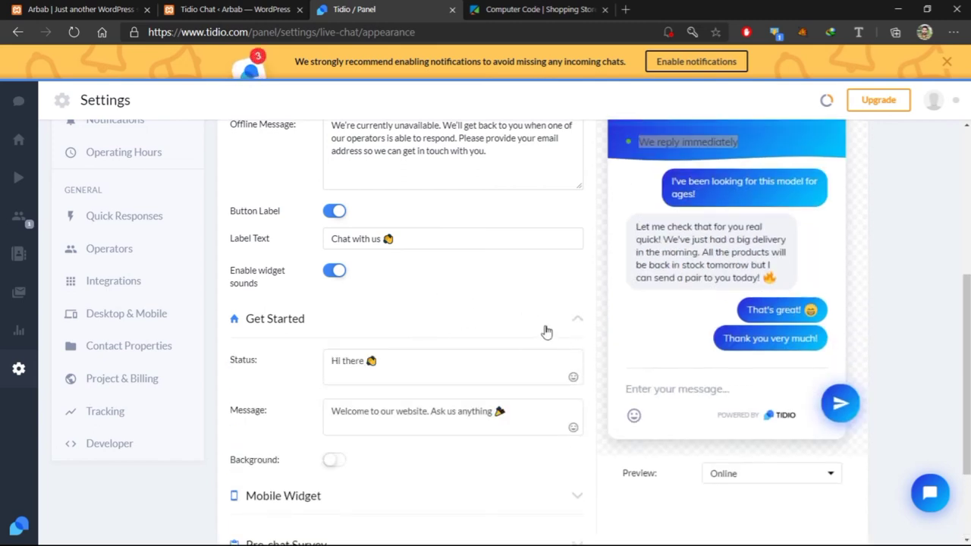
pyautogui.scroll(-2, 459, 371)
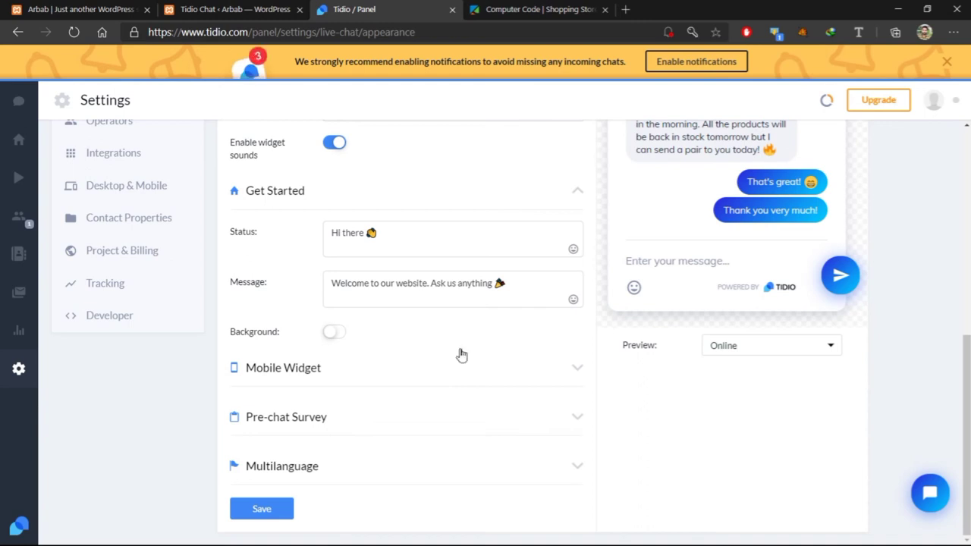
pyautogui.click(574, 371)
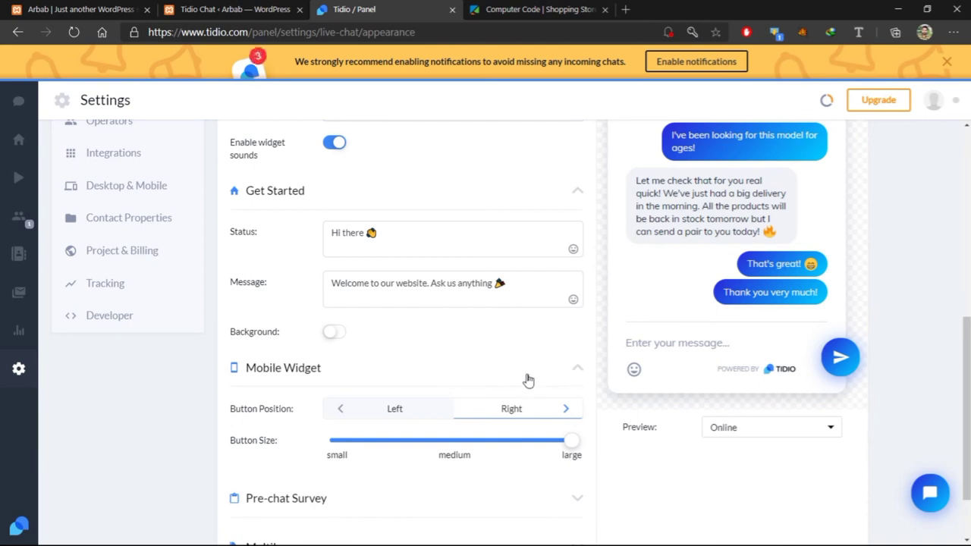
pyautogui.scroll(-2, 529, 380)
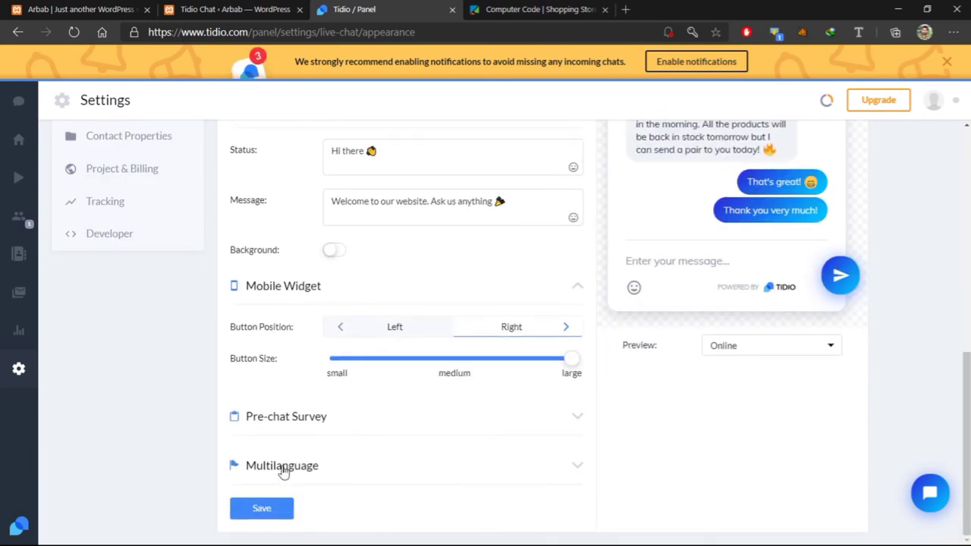
pyautogui.click(264, 509)
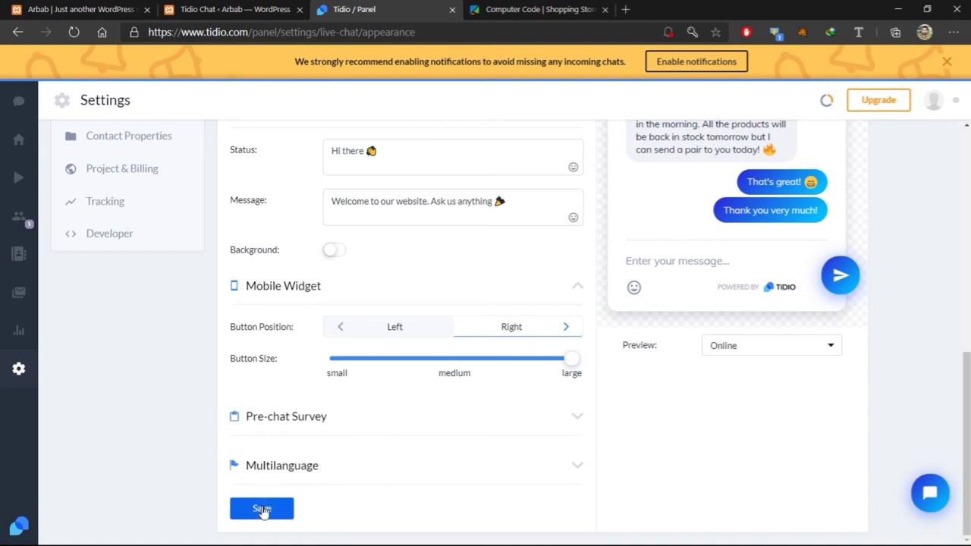
pyautogui.scroll(3, 130, 399)
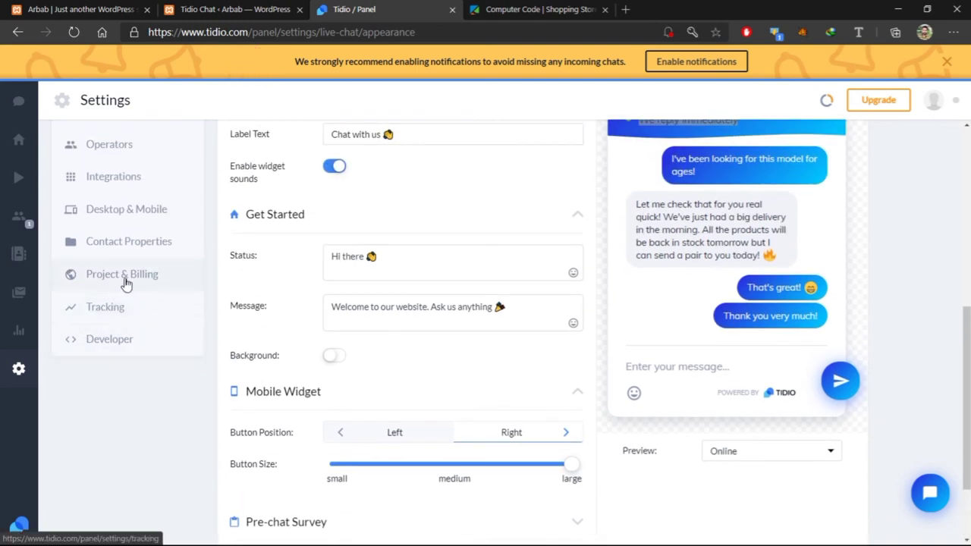
# Browse the Tracking, Quick Responses and Desktop & Mobile settings, then reopen the lead's conversation
pyautogui.click(114, 308)
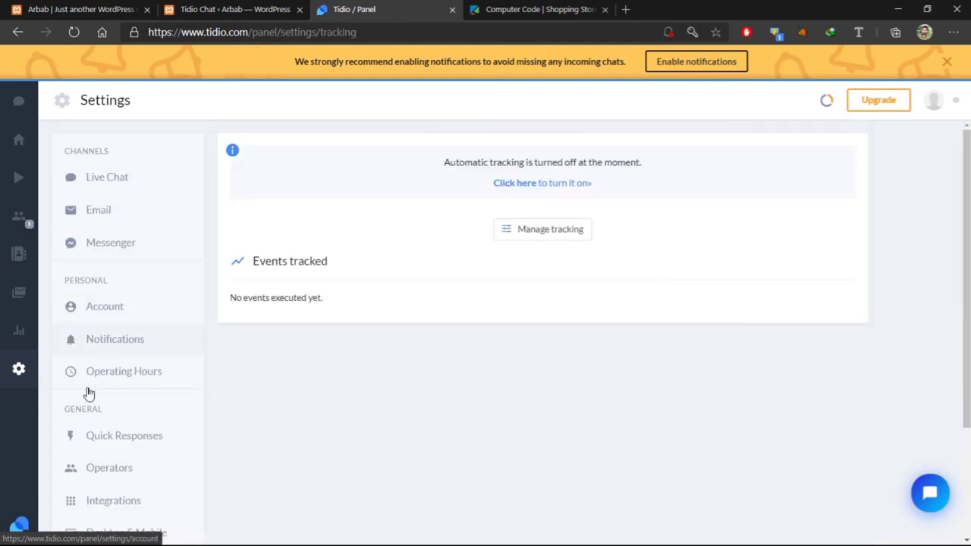
pyautogui.scroll(-2, 87, 400)
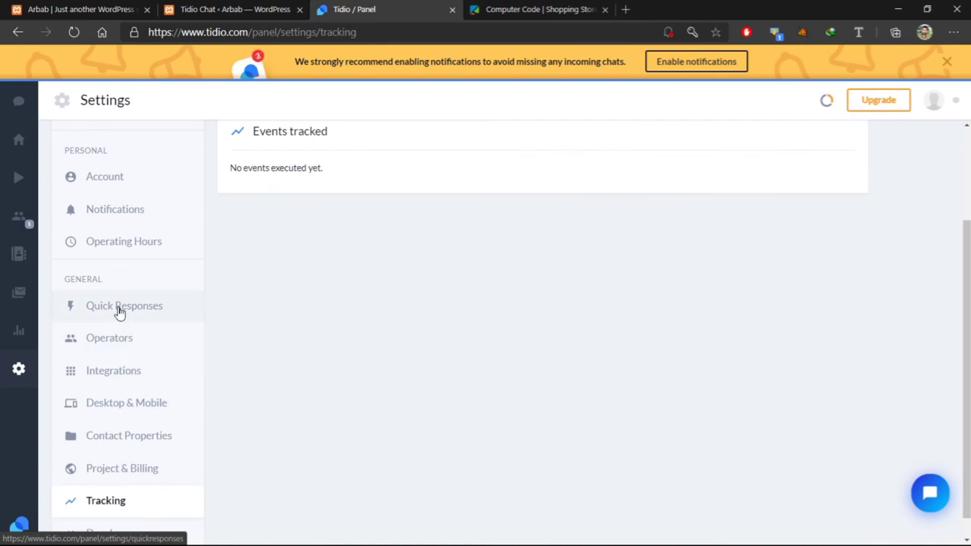
pyautogui.scroll(2, 119, 311)
pyautogui.click(116, 397)
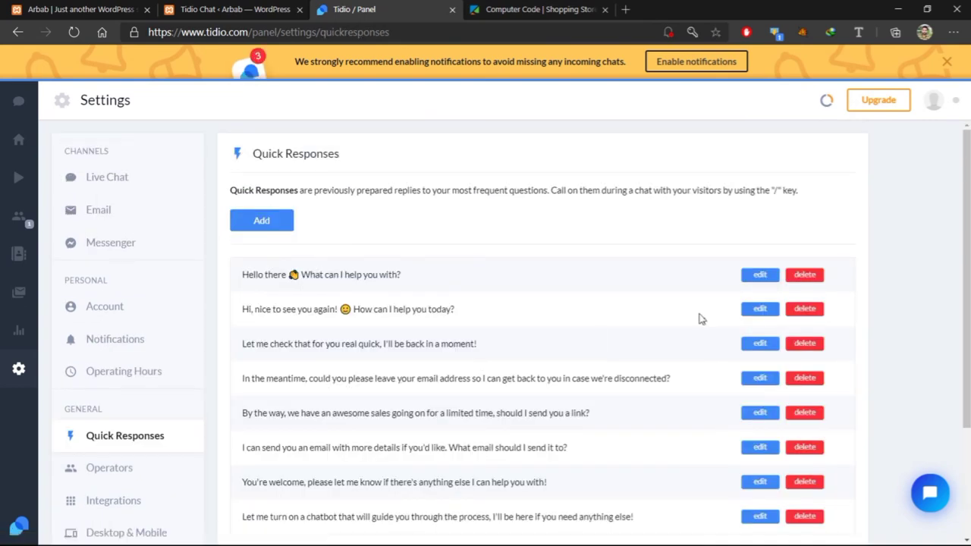
pyautogui.scroll(-2, 678, 347)
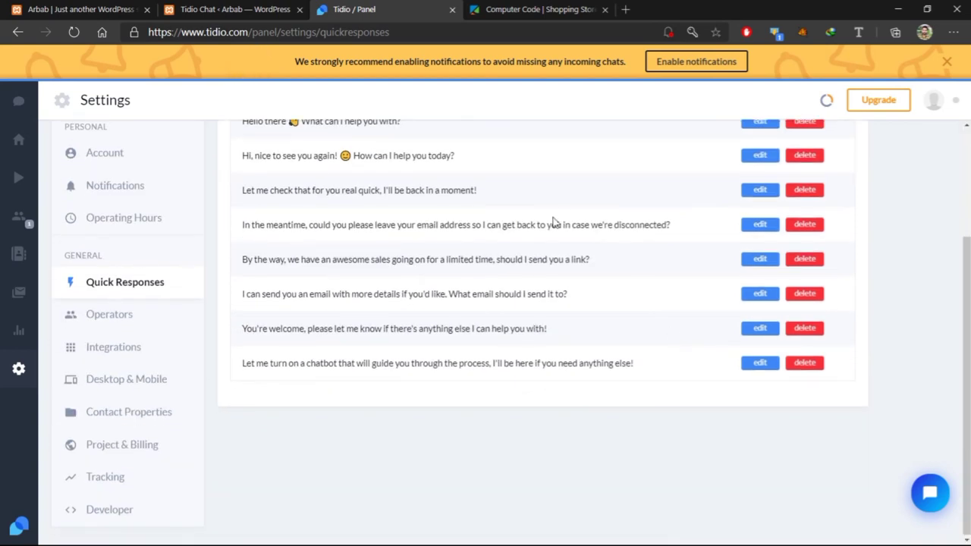
pyautogui.scroll(1, 606, 281)
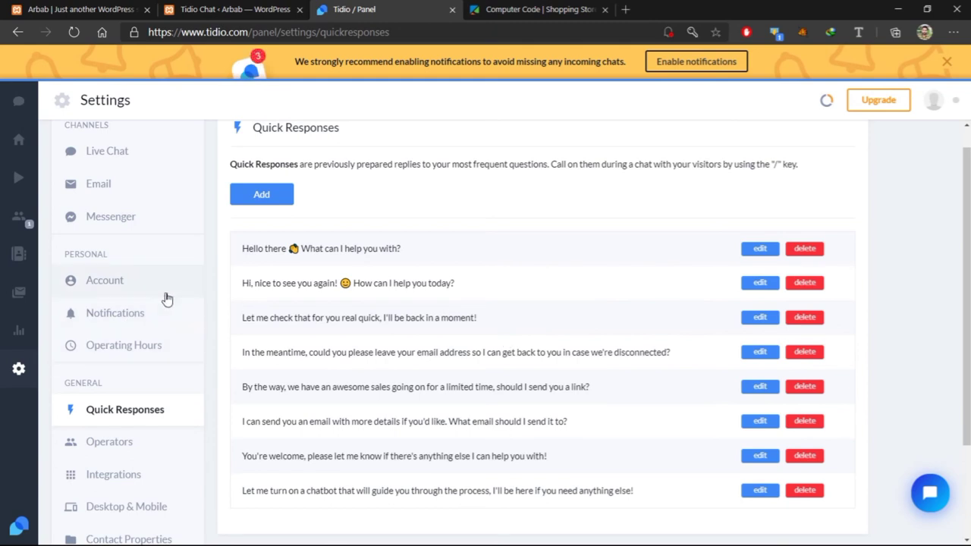
pyautogui.scroll(1, 165, 298)
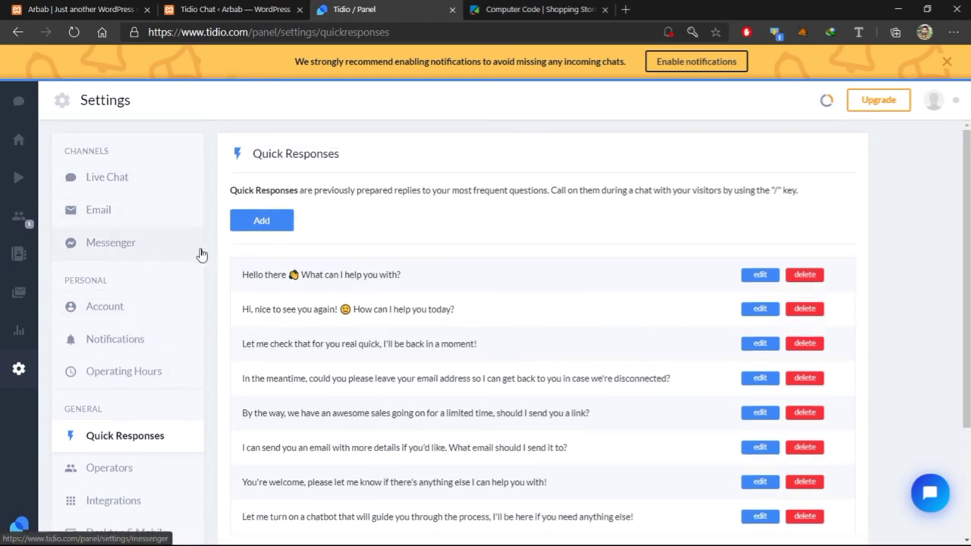
pyautogui.scroll(-2, 242, 263)
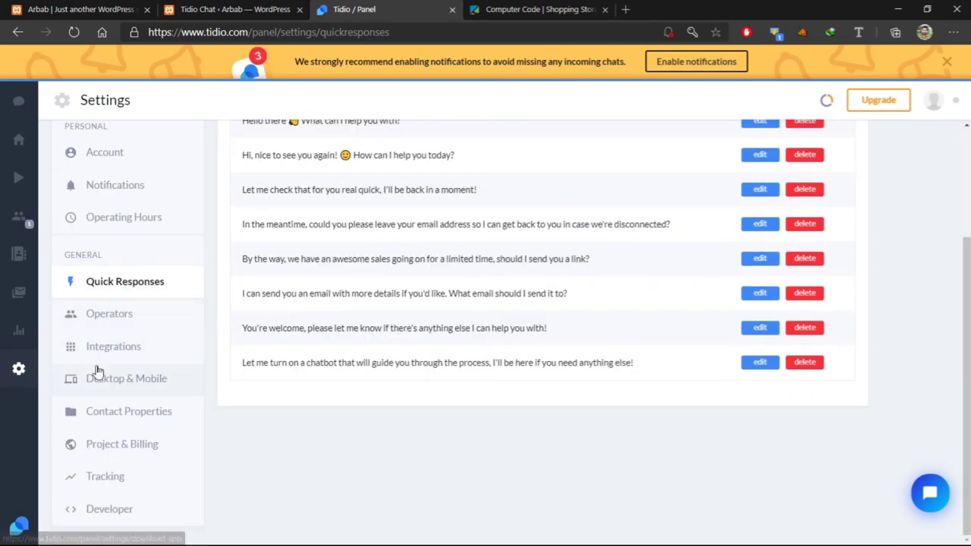
pyautogui.click(102, 381)
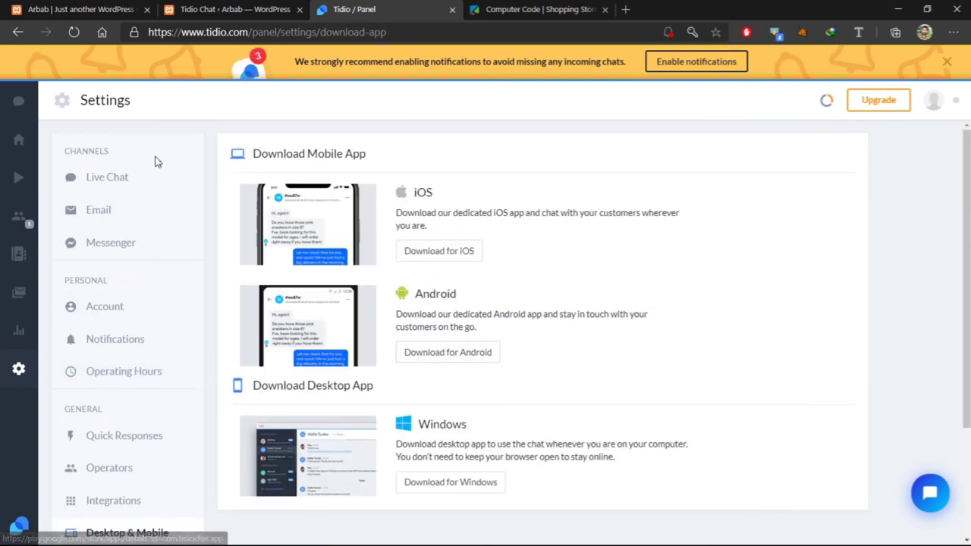
pyautogui.click(20, 109)
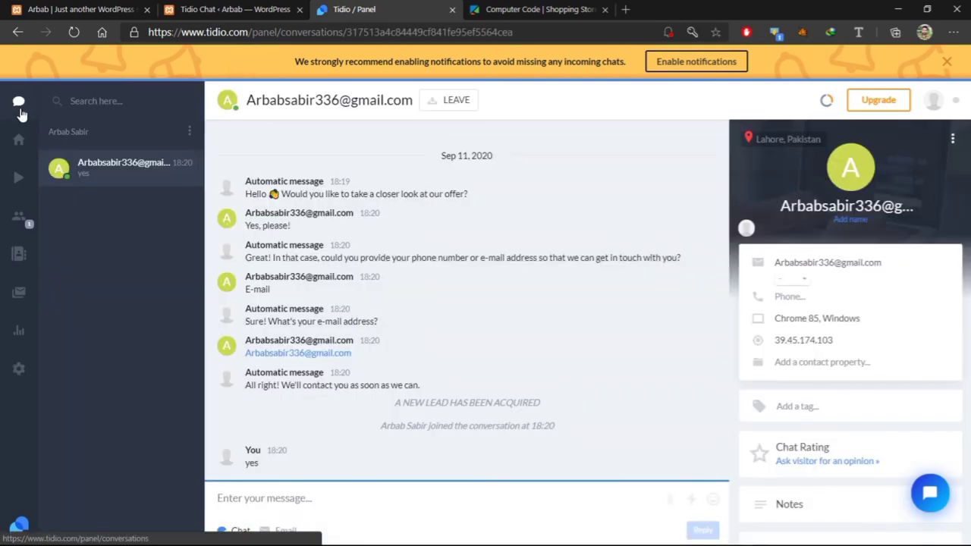